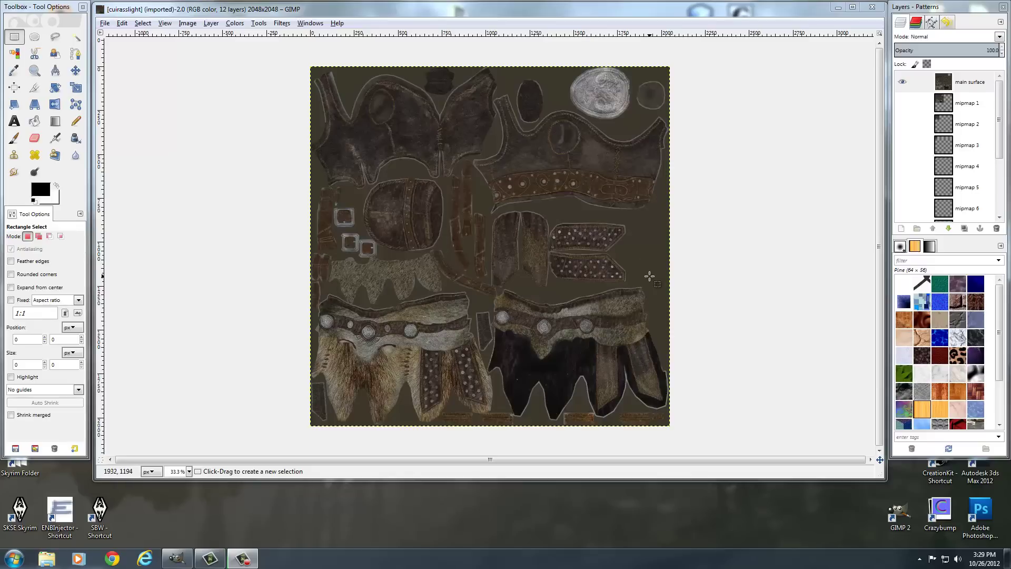
Copy the main surface texture into a new Pasted Layer above it, then reselect main surface
click(927, 83)
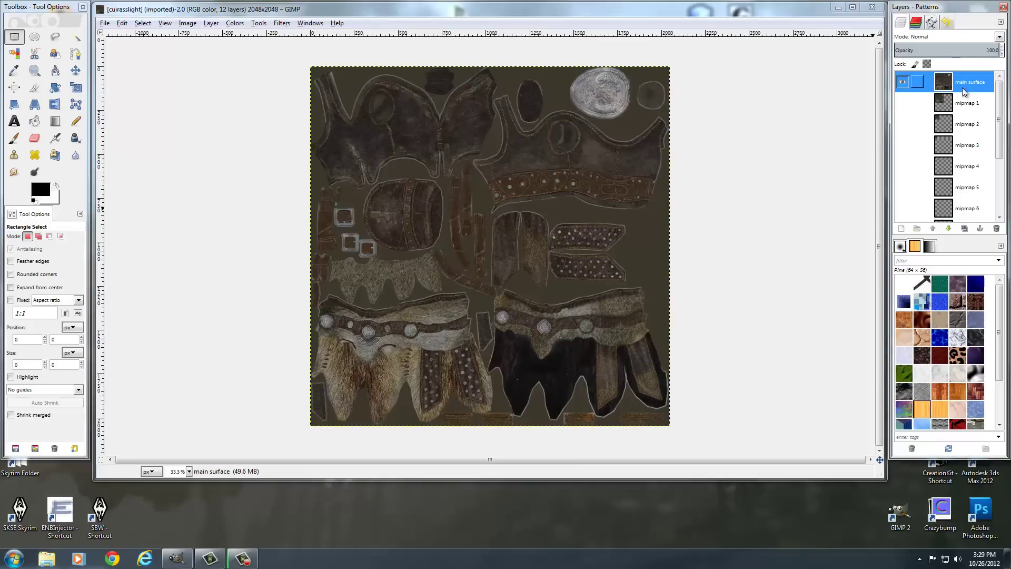
key(ctrl+c)
key(ctrl+v)
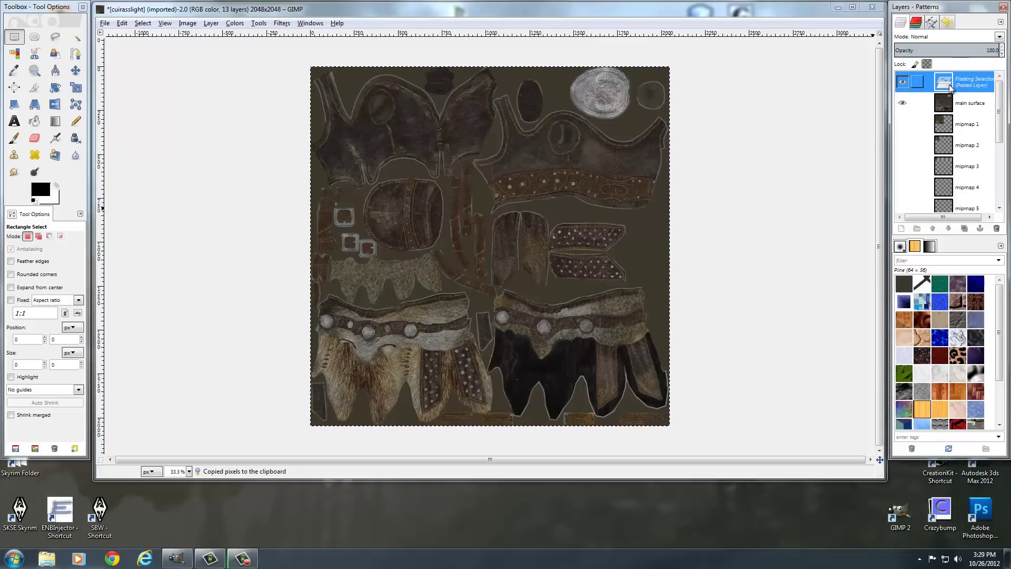
right_click(951, 87)
click(899, 108)
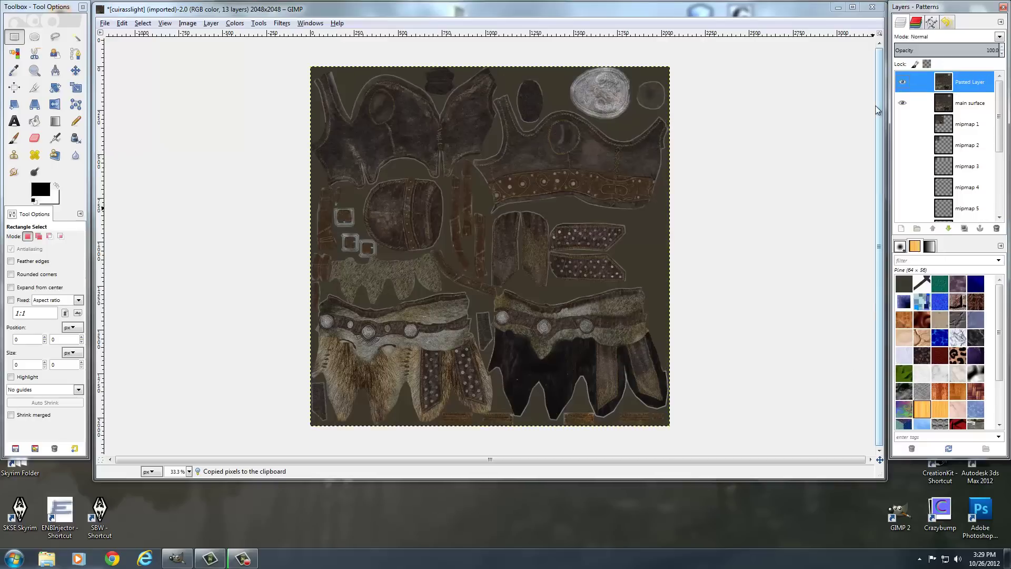
click(962, 108)
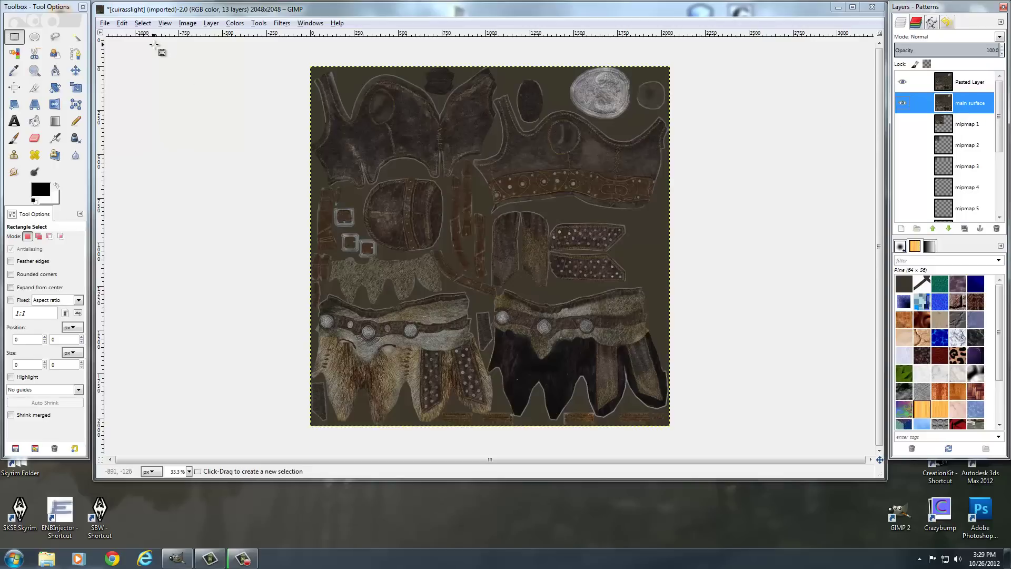
Desaturate the main surface layer to grayscale
click(235, 26)
click(254, 139)
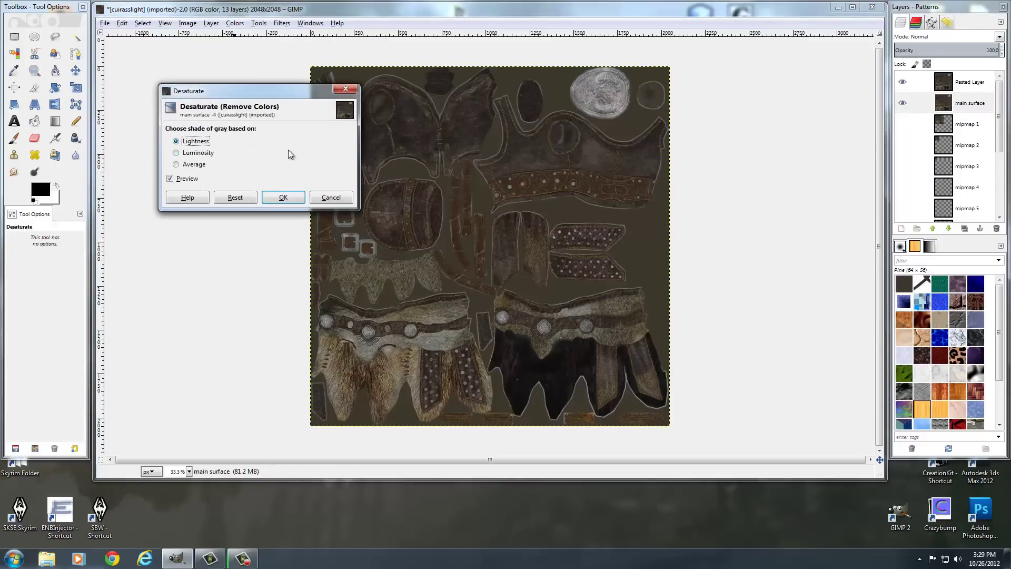
click(283, 197)
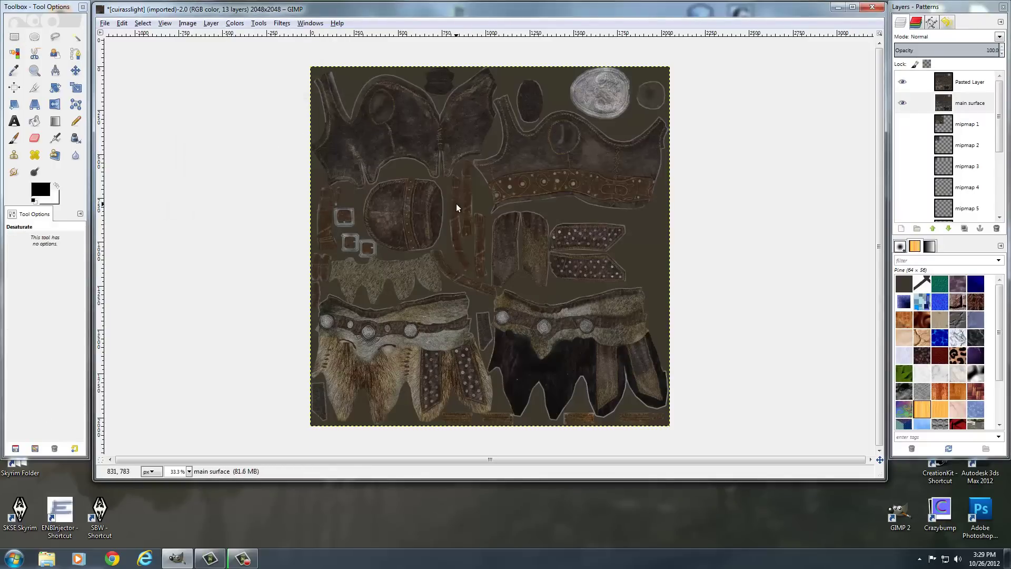
click(235, 23)
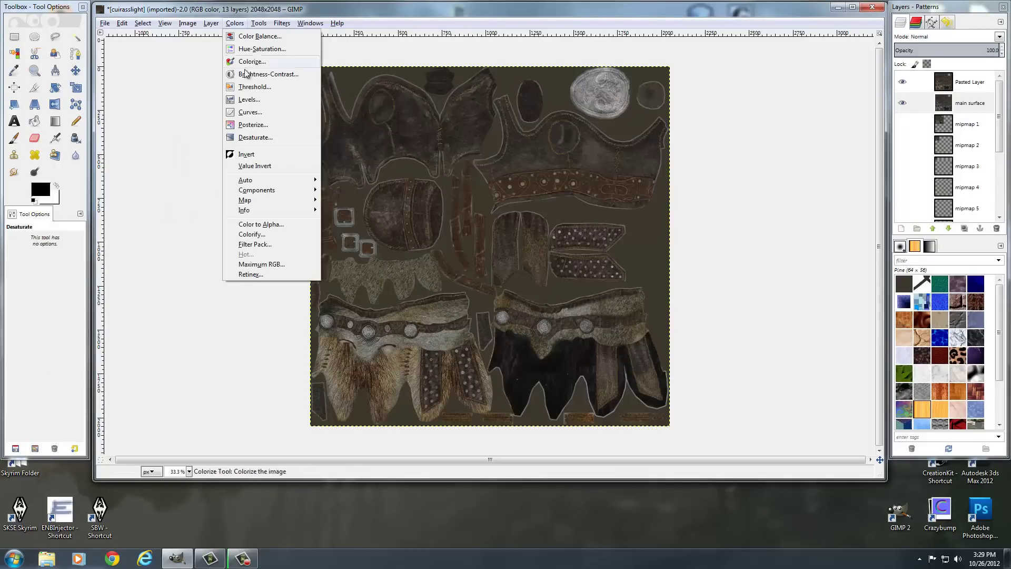
click(256, 137)
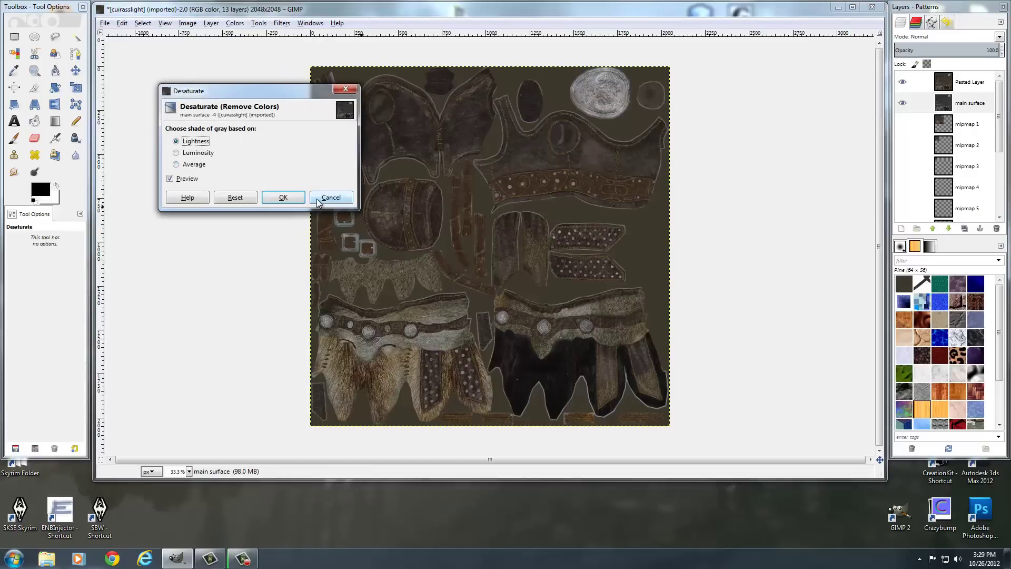
click(289, 200)
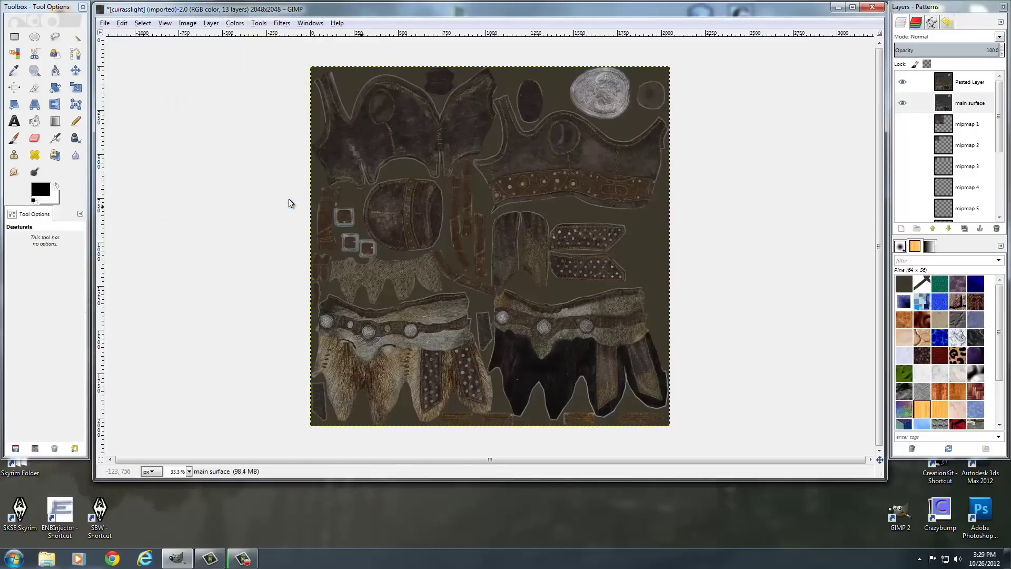
Hide Pasted Layer, toggling it back once to compare, so the grey texture shows
click(903, 81)
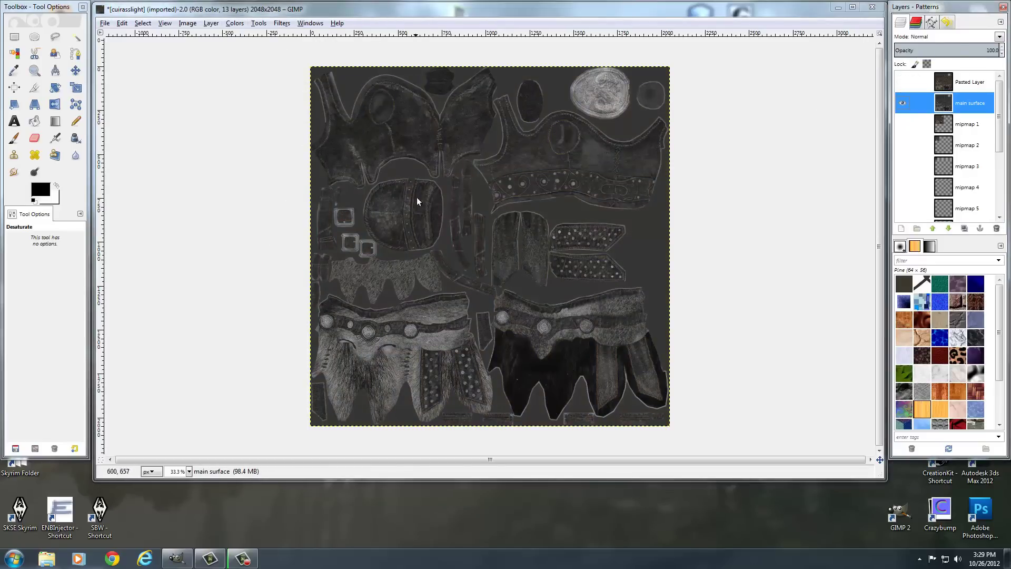
key(ctrl+z)
key(ctrl+y)
click(235, 23)
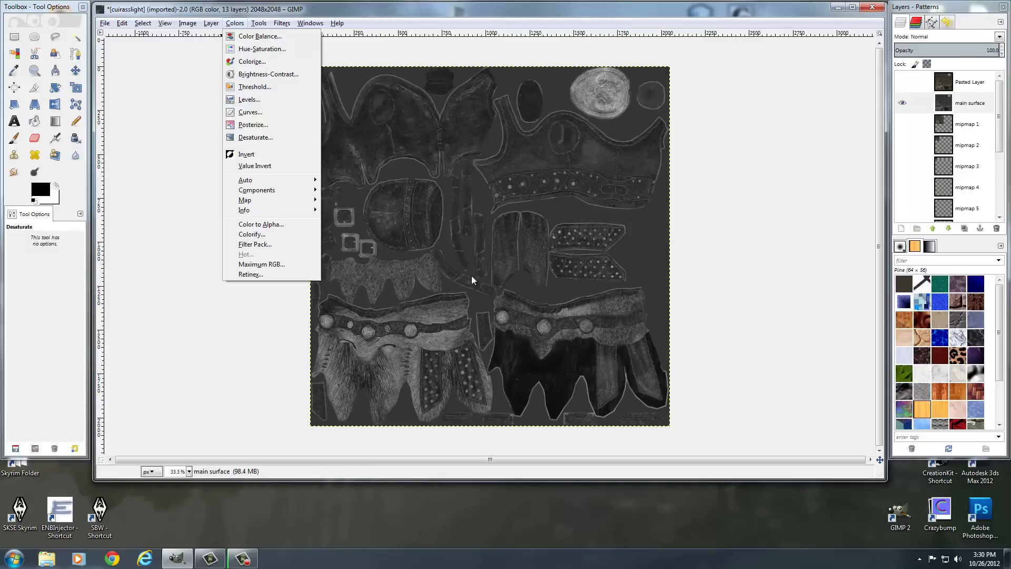
Run the Normalmap filter on main surface with 9x9 filter, Wrap enabled and scale 5
mouse_move(141, 29)
right_click(415, 130)
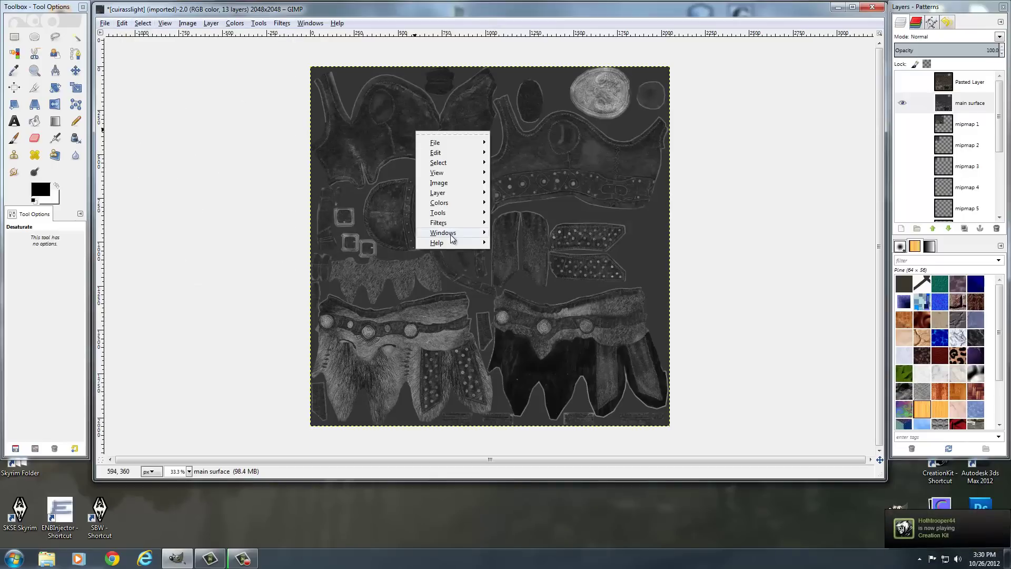
mouse_move(447, 226)
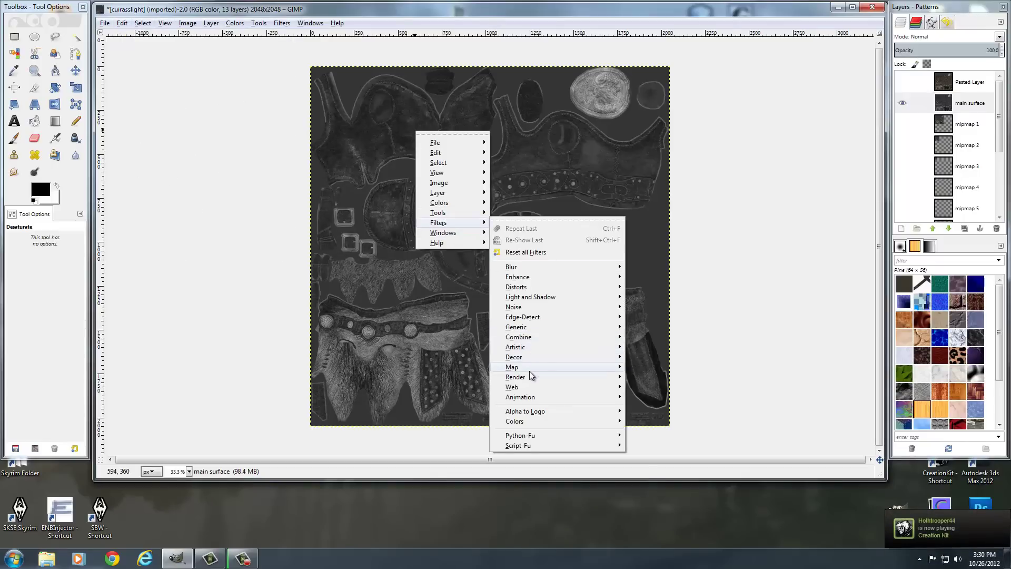
mouse_move(529, 371)
click(660, 437)
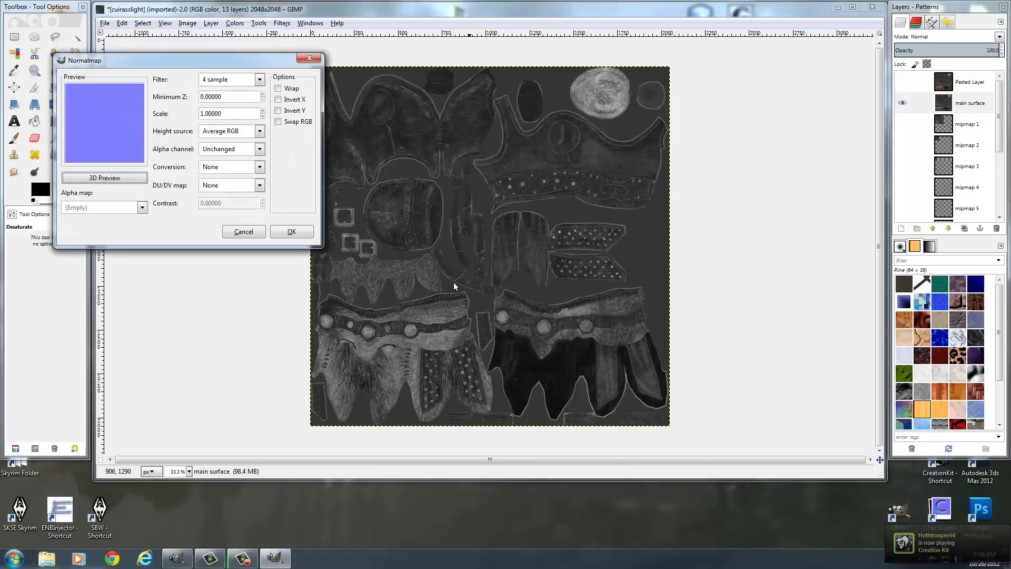
click(257, 80)
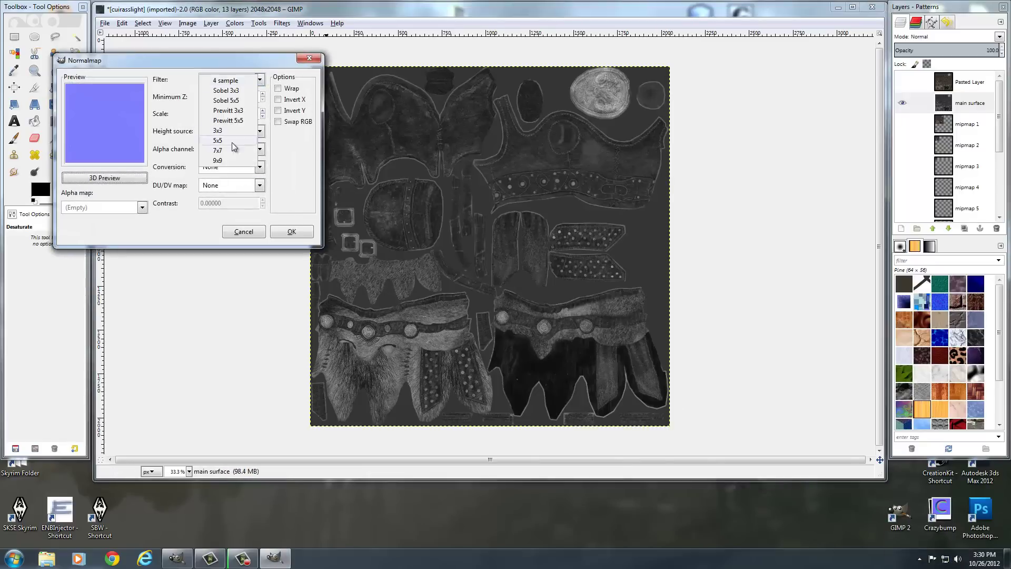
click(219, 161)
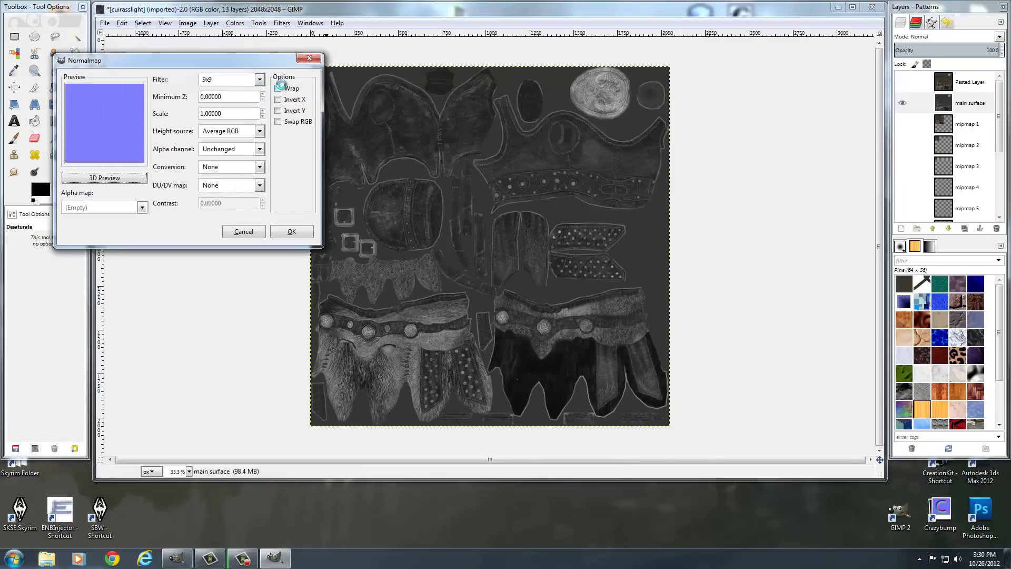
click(279, 88)
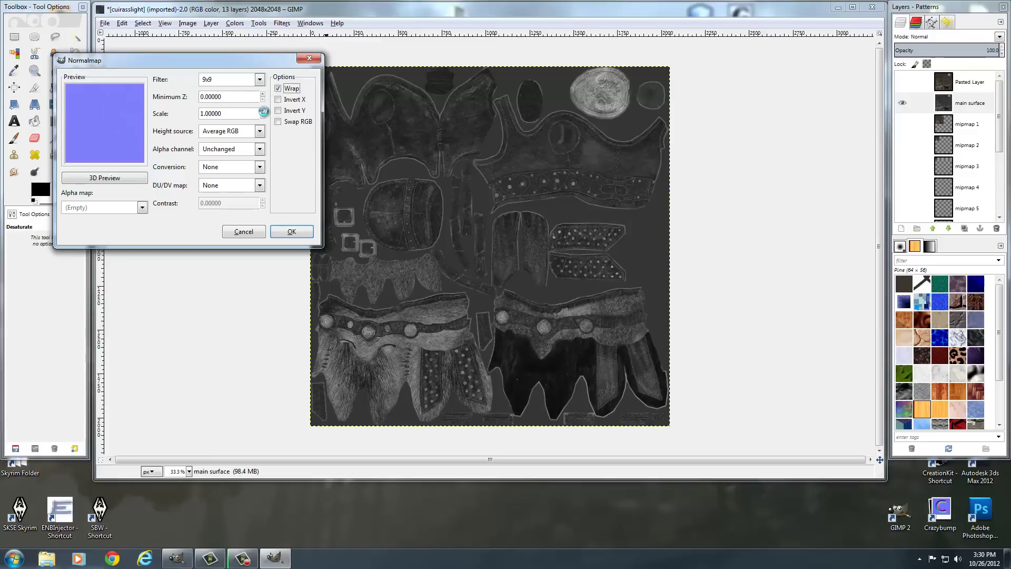
click(263, 110)
click(262, 110)
click(263, 110)
click(262, 110)
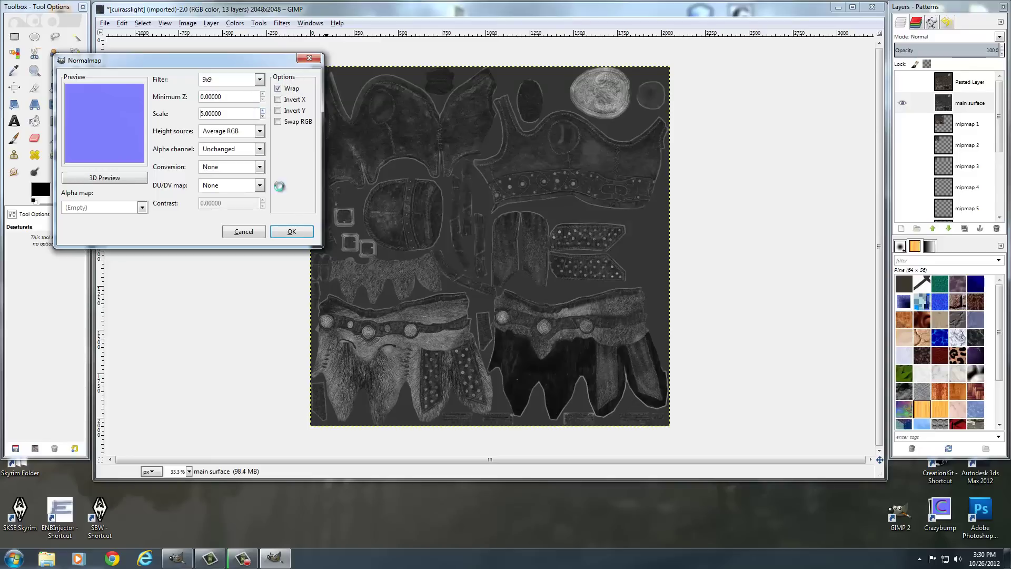
click(292, 233)
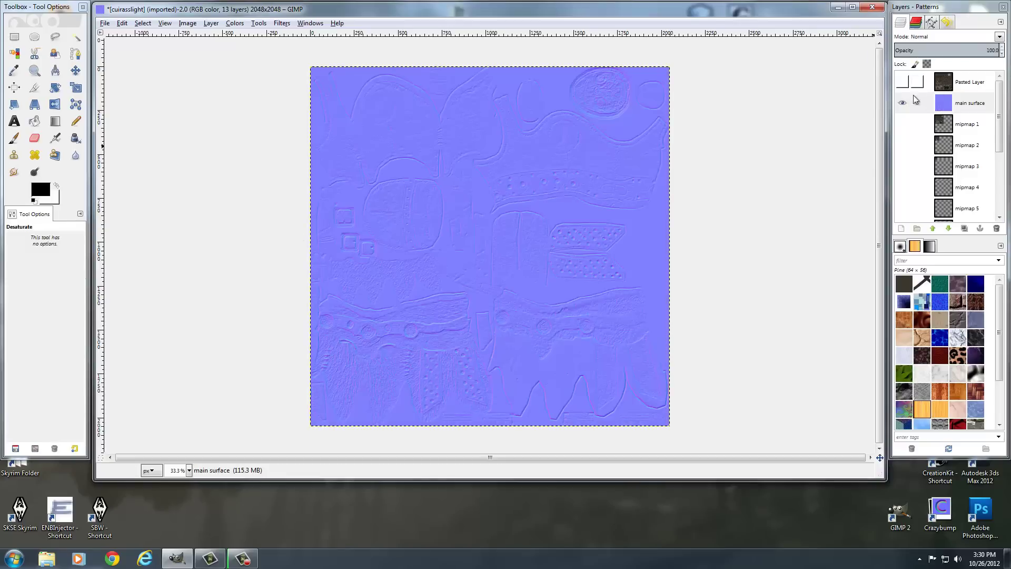
Show and select Pasted Layer, then desaturate it to grayscale
click(903, 82)
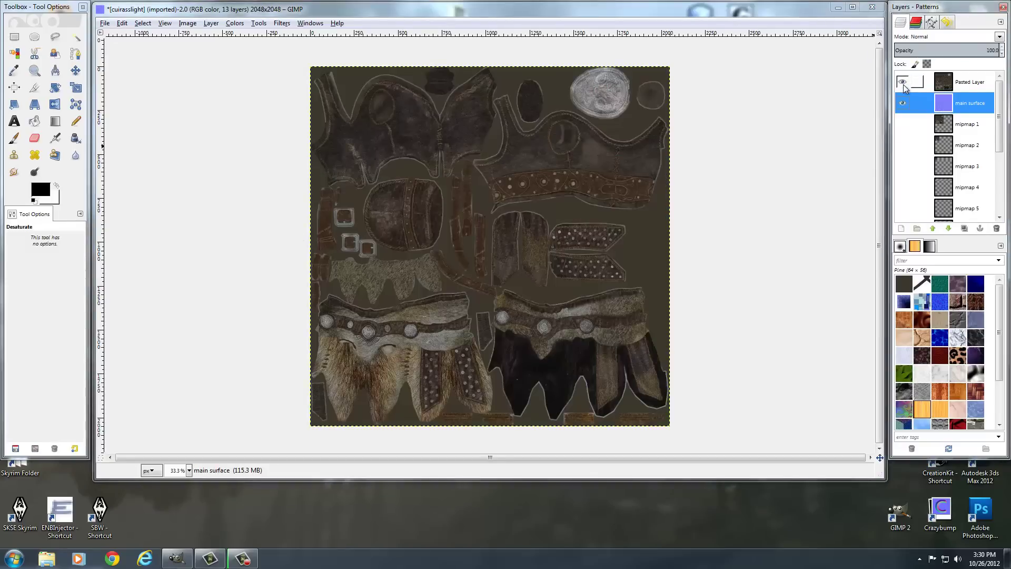
click(957, 86)
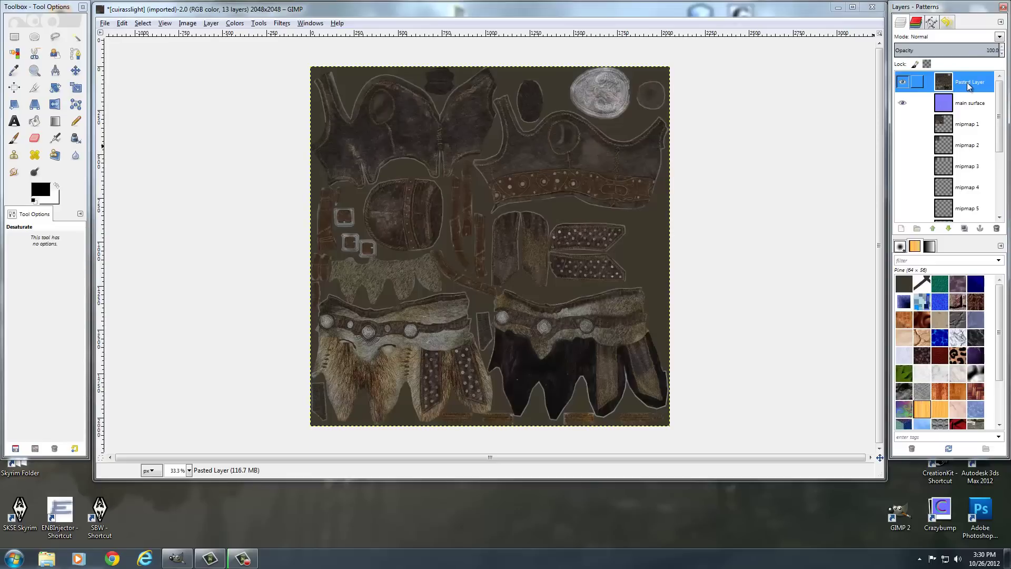
click(414, 255)
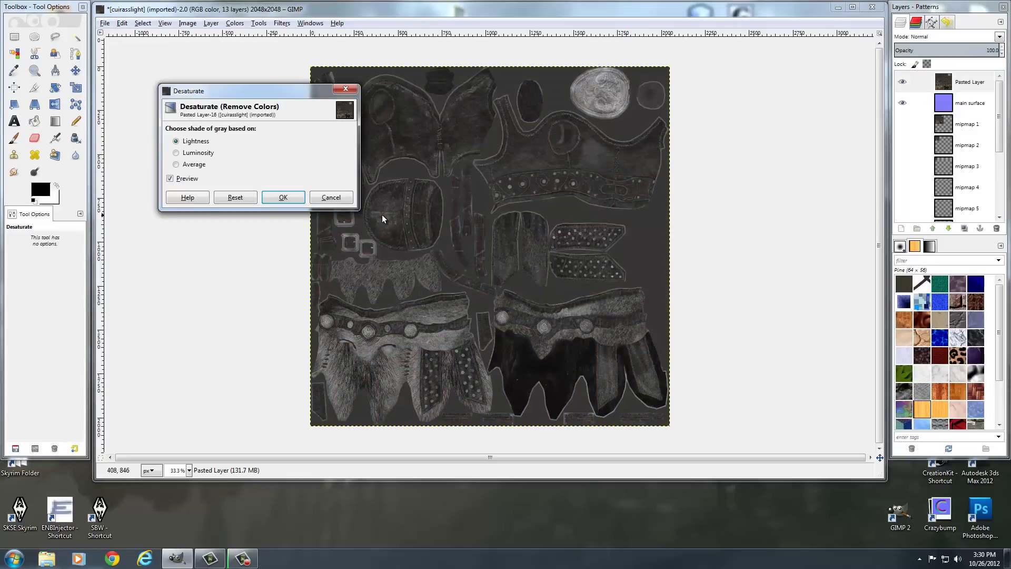
click(349, 203)
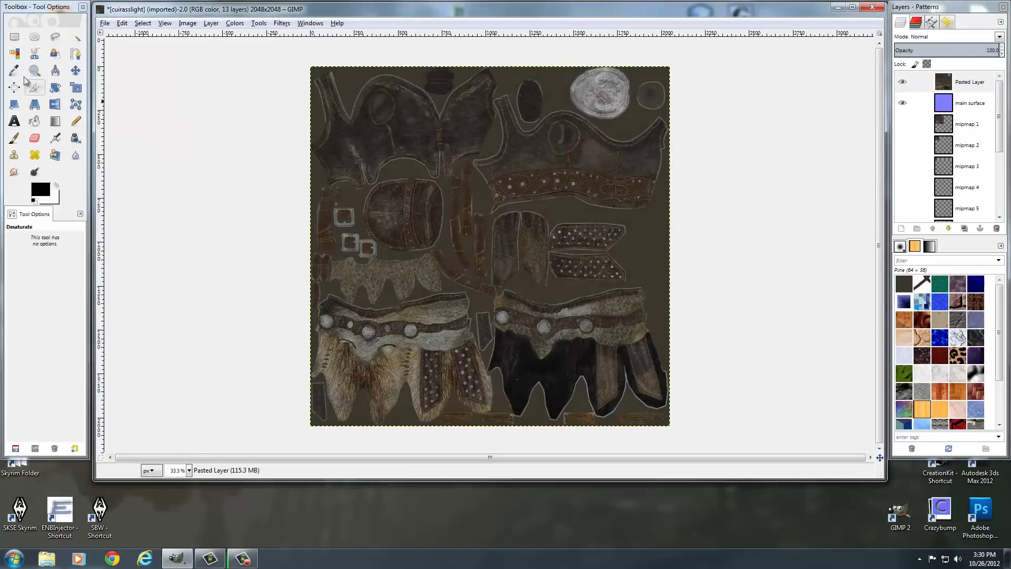
click(14, 38)
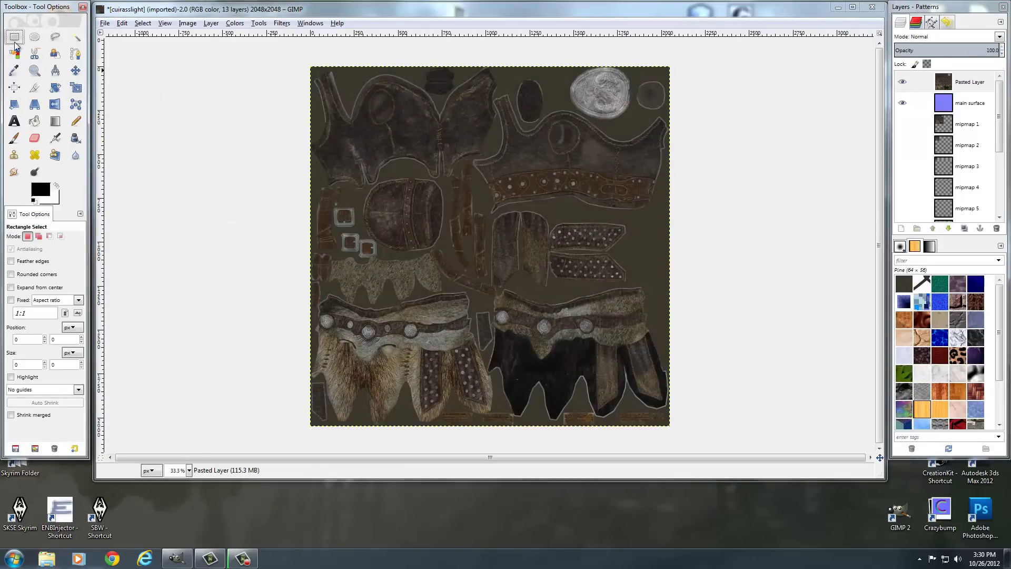
click(492, 180)
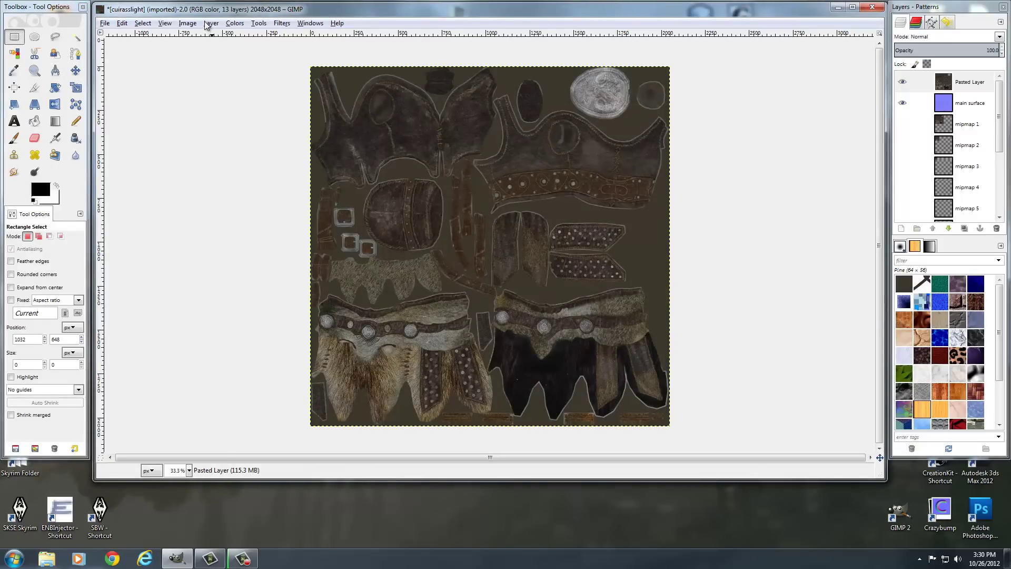
click(235, 24)
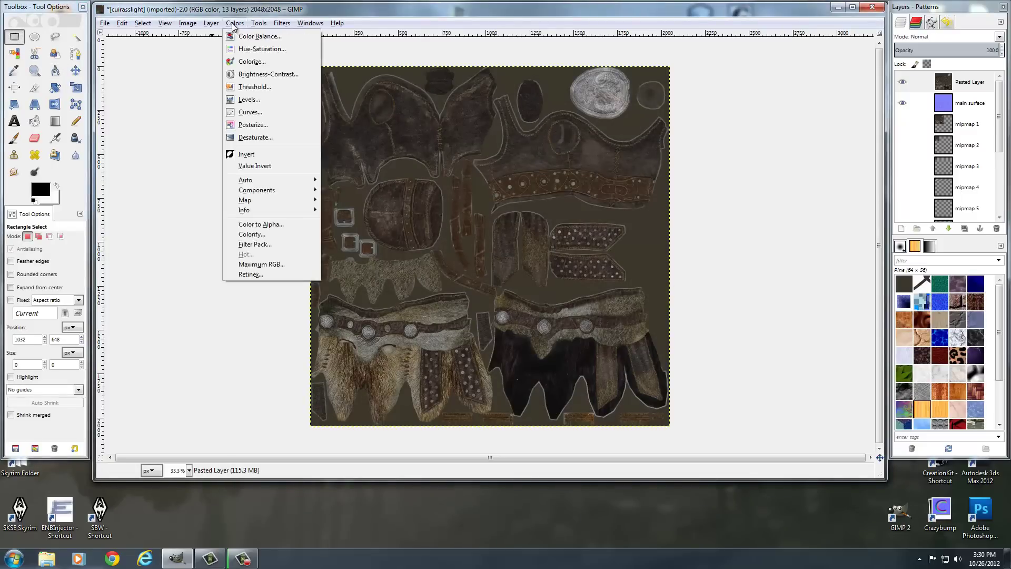
click(257, 137)
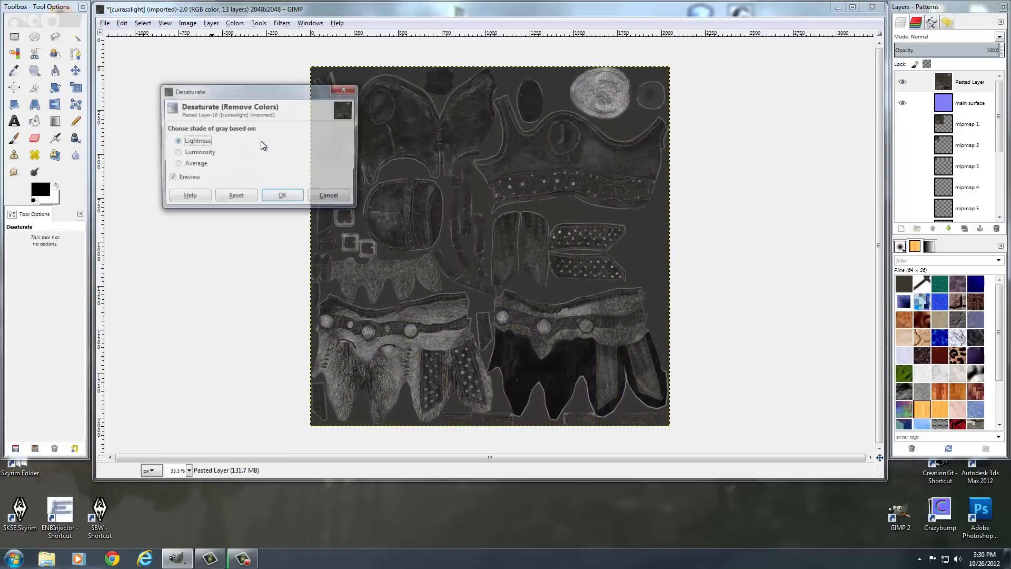
click(289, 196)
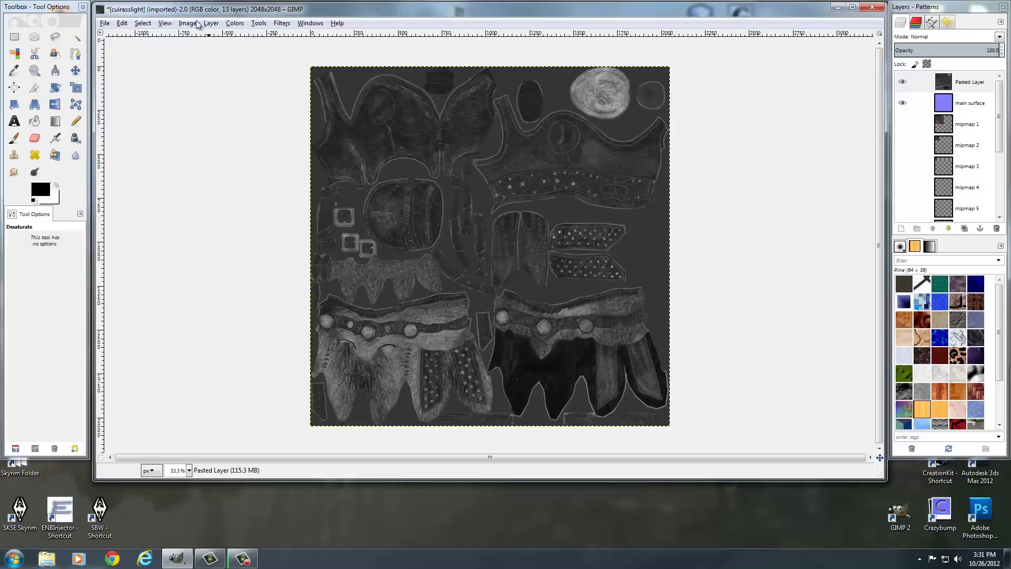
Apply Levels to Pasted Layer with inputs 61, 0.55 and 197, making it mostly black
click(235, 23)
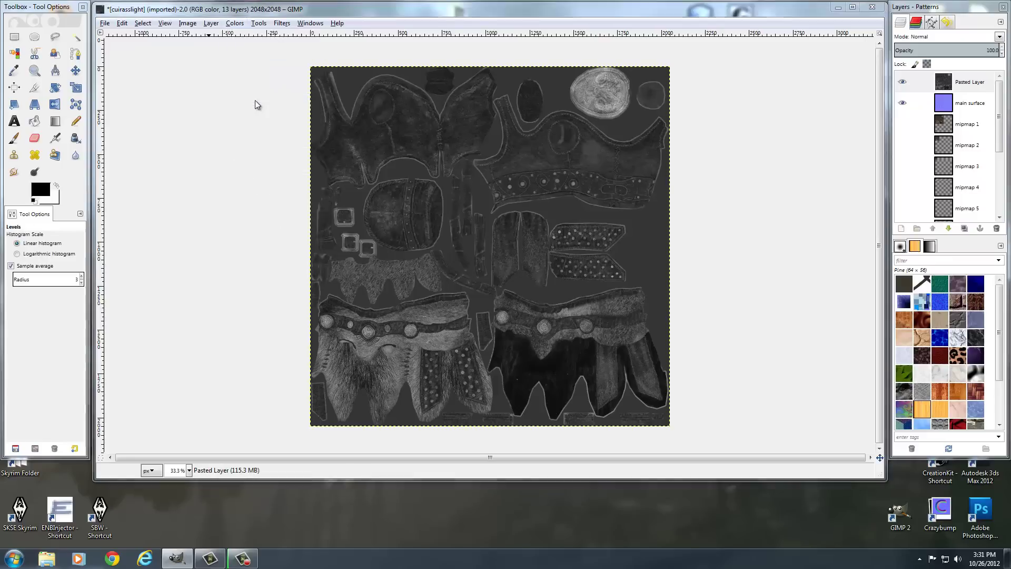
drag(258, 36, 785, 35)
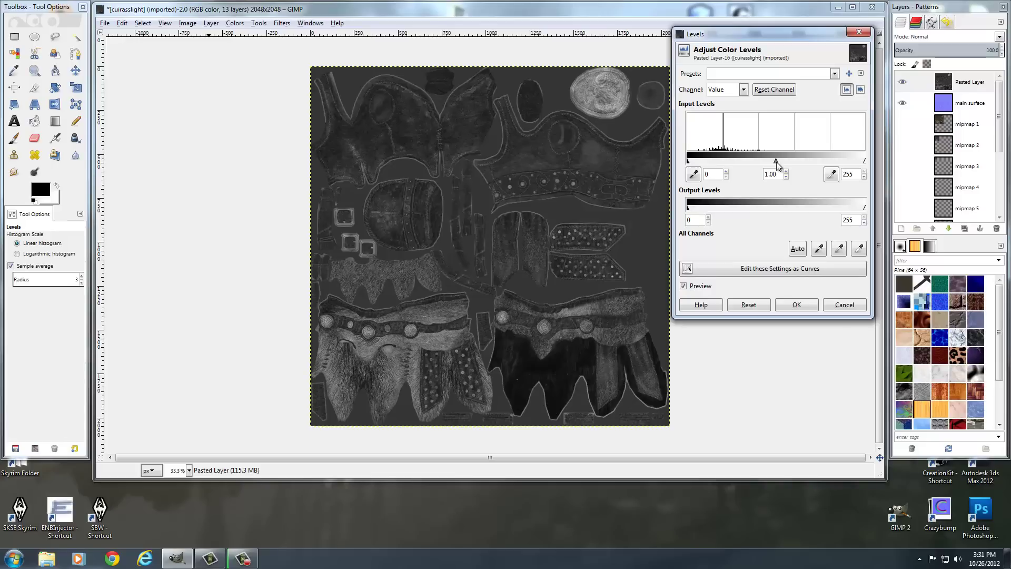
drag(779, 161, 797, 159)
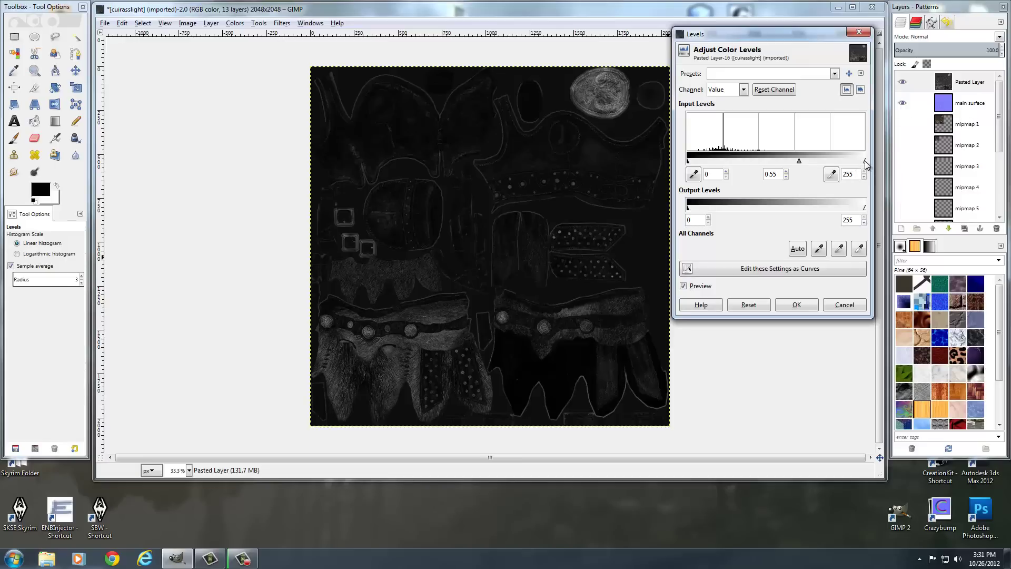
drag(865, 159, 805, 164)
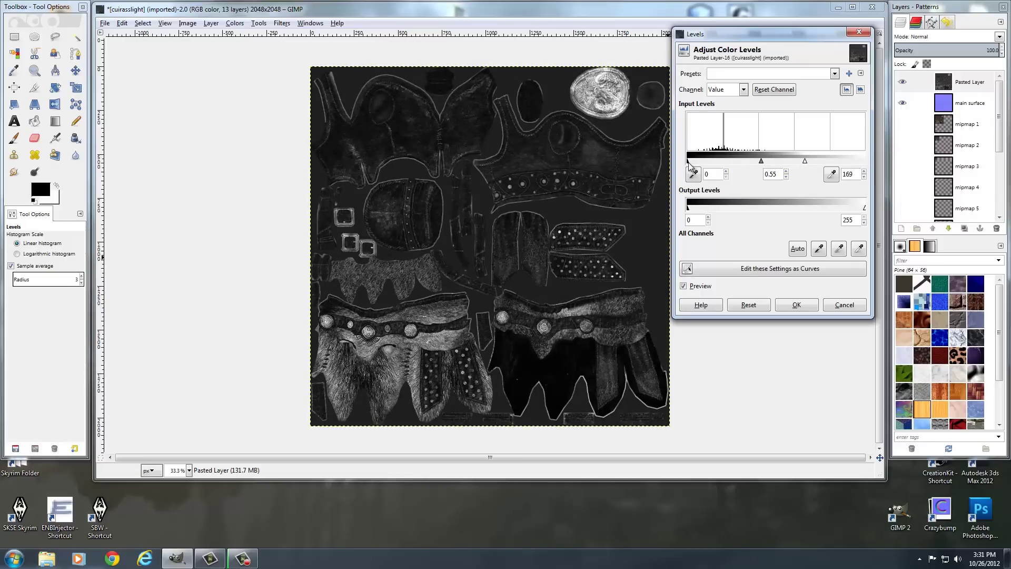
drag(688, 161, 730, 161)
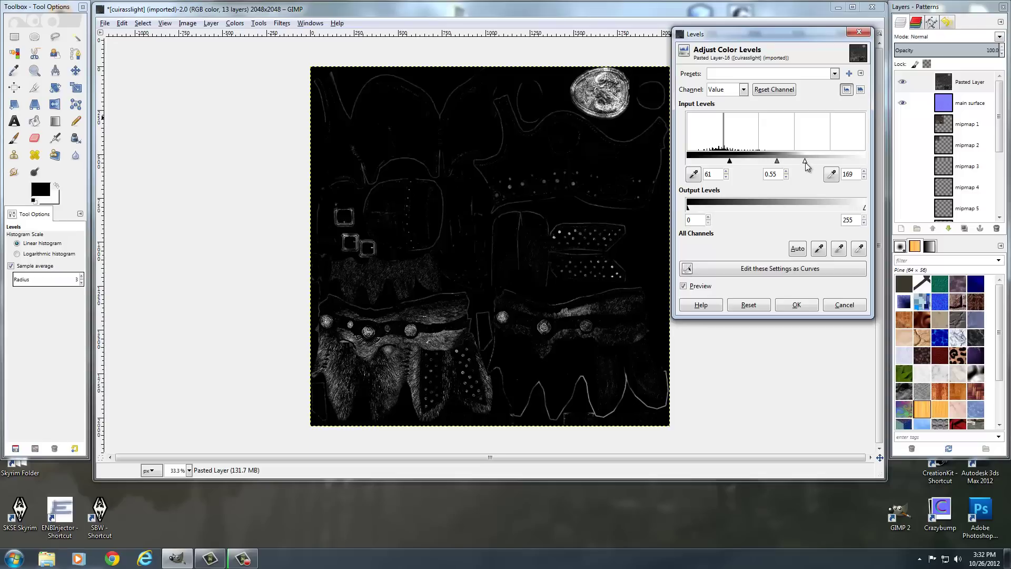
drag(805, 162, 825, 157)
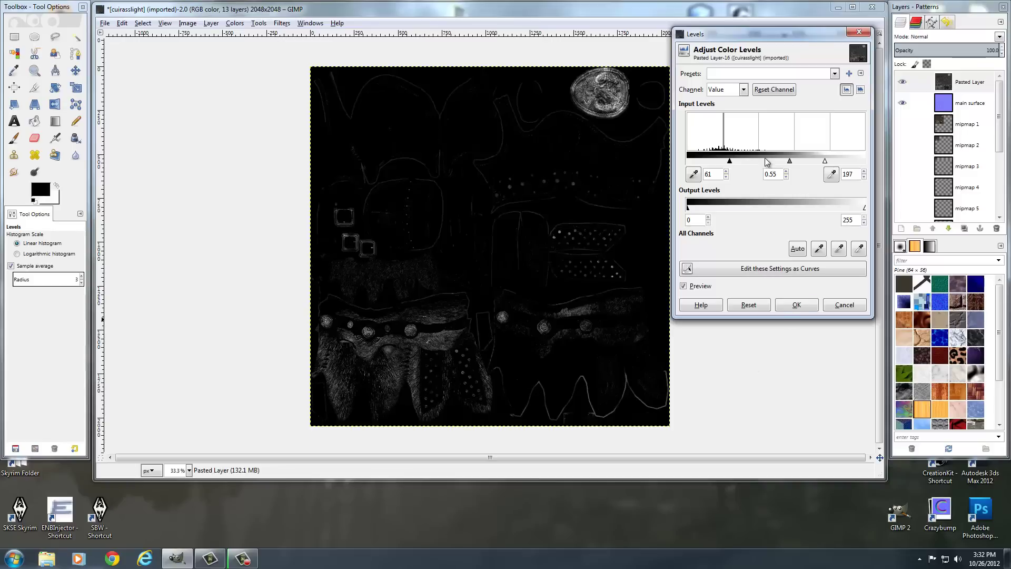
click(796, 305)
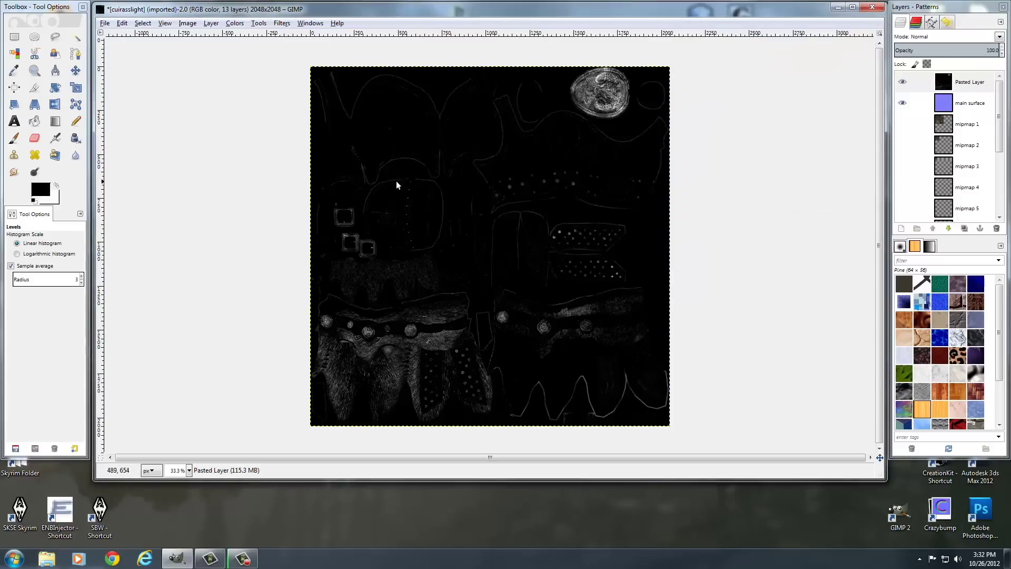
Add a white layer mask to the main surface layer
click(948, 107)
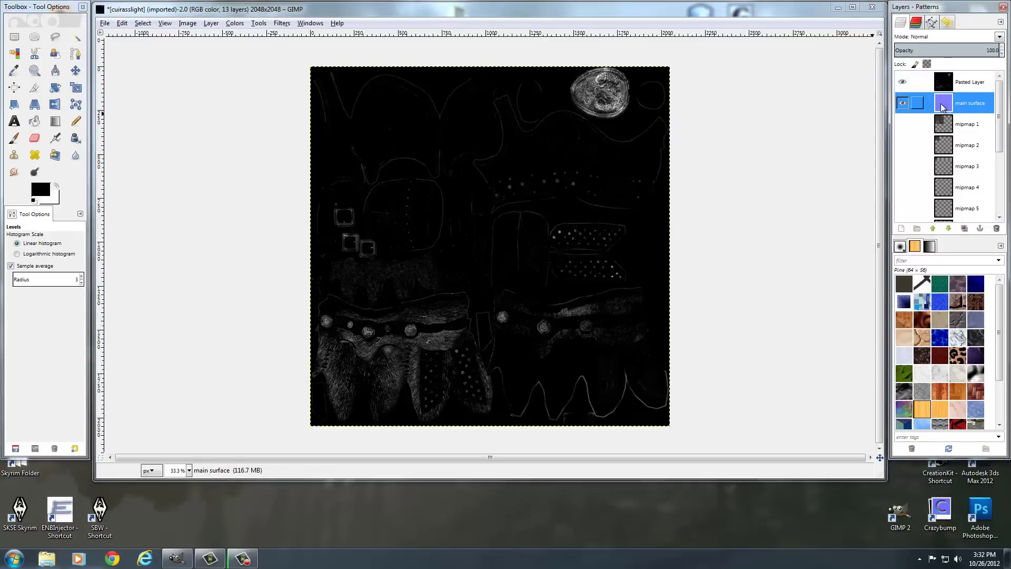
right_click(943, 107)
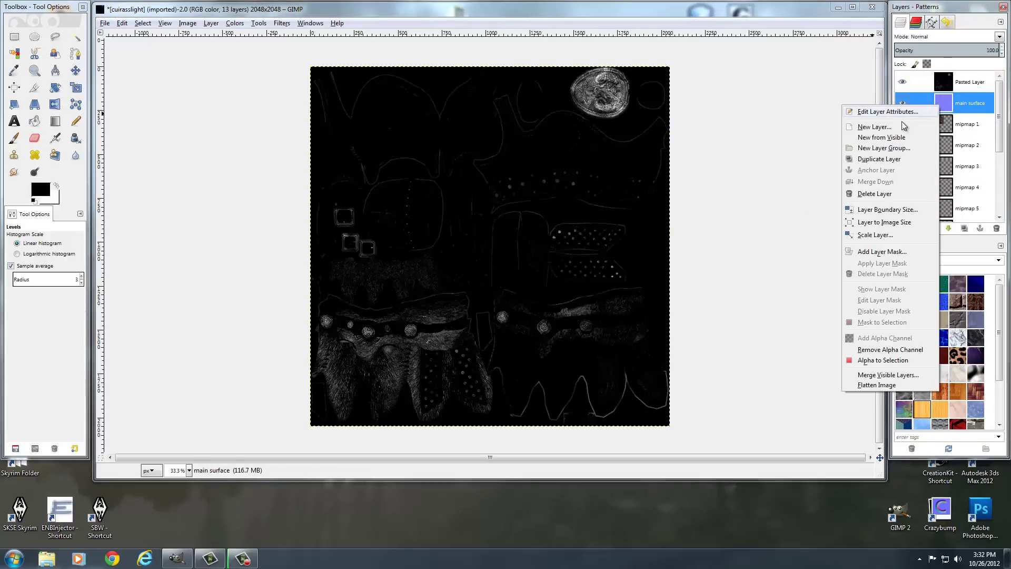
click(885, 252)
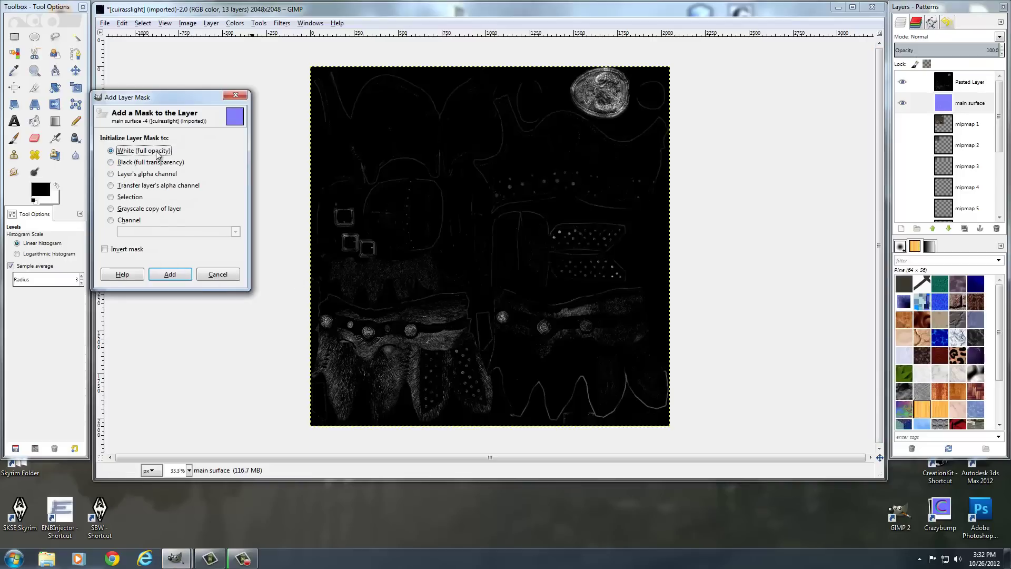
click(170, 274)
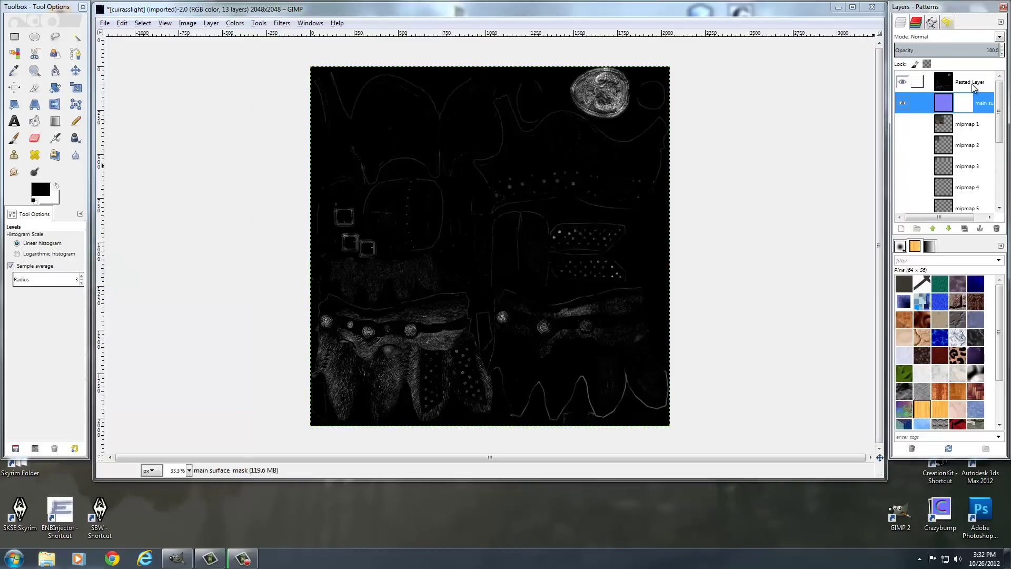
Copy the Pasted Layer image into the main surface mask and anchor it
click(942, 84)
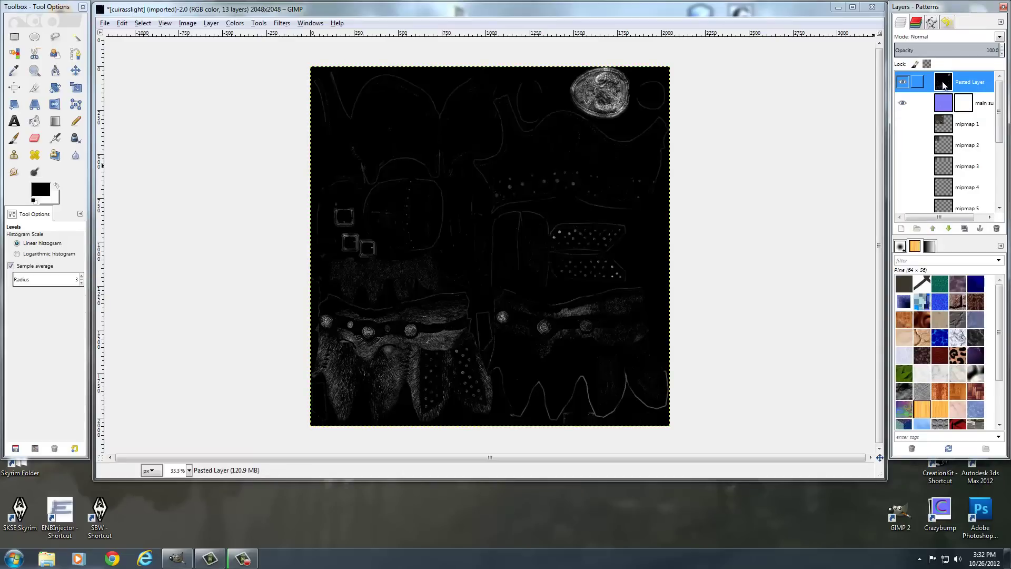
key(ctrl+c)
click(968, 108)
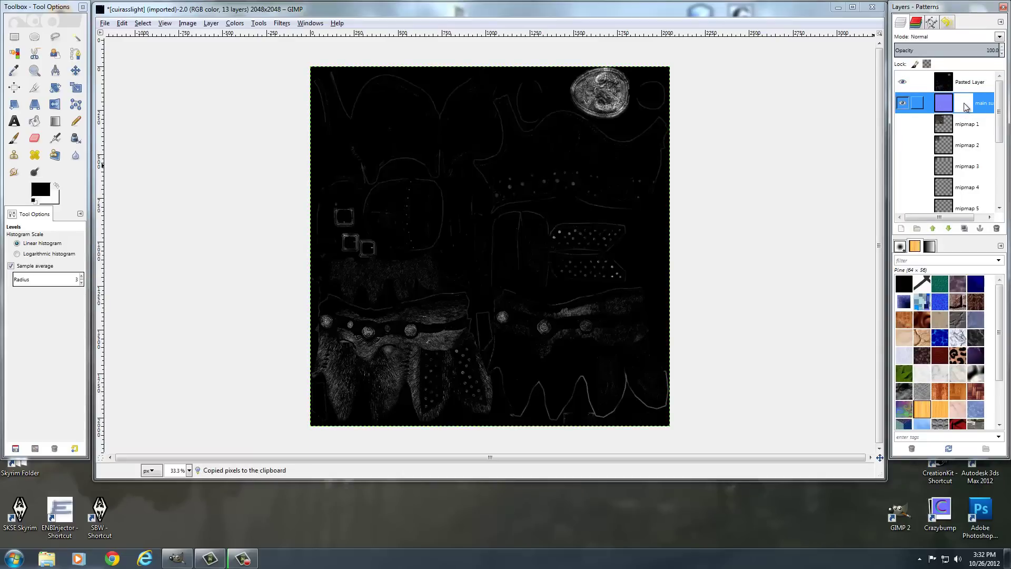
key(ctrl+v)
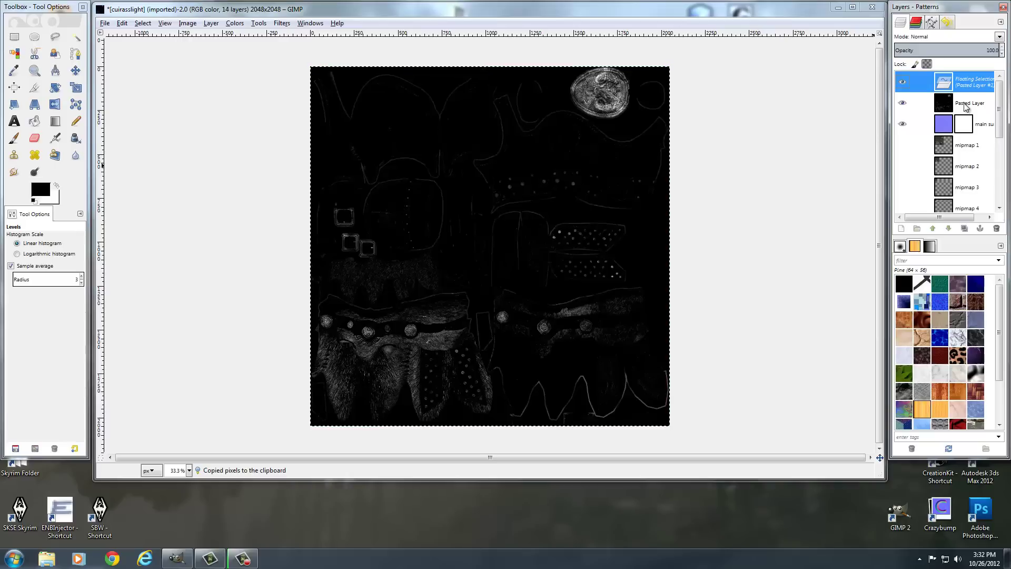
click(981, 229)
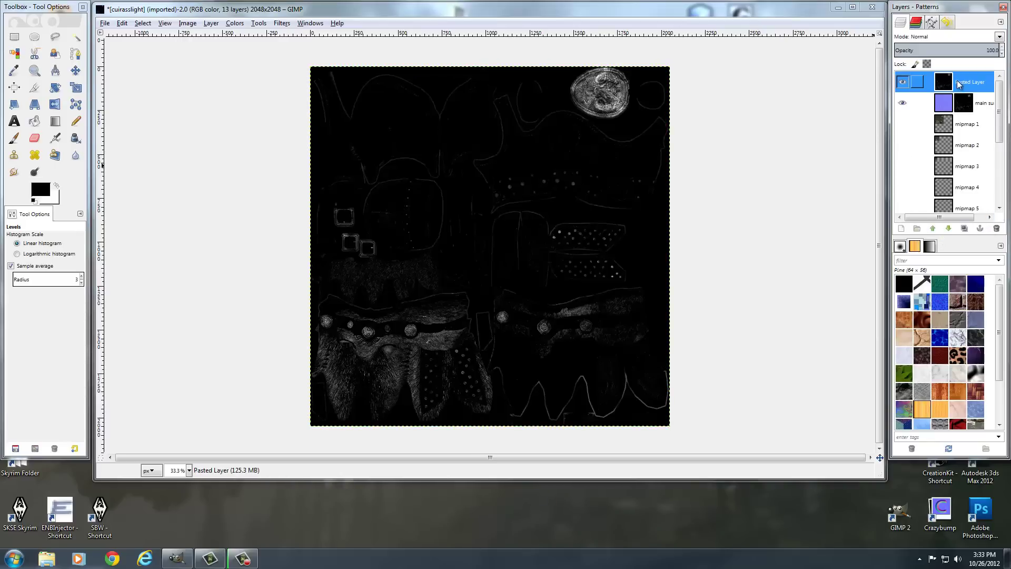
Delete Pasted Layer and apply the layer mask on main surface
key(Delete)
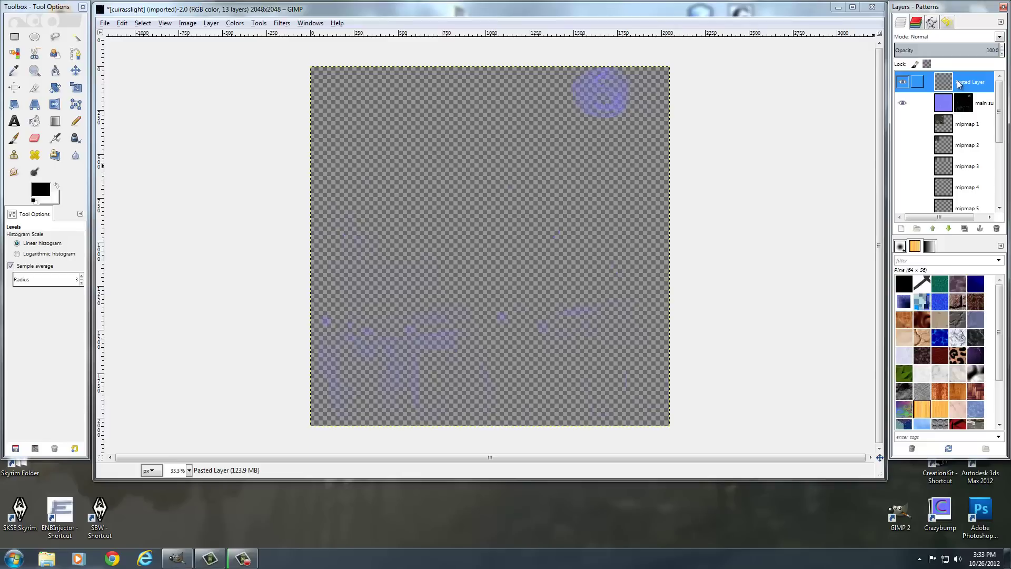
right_click(957, 80)
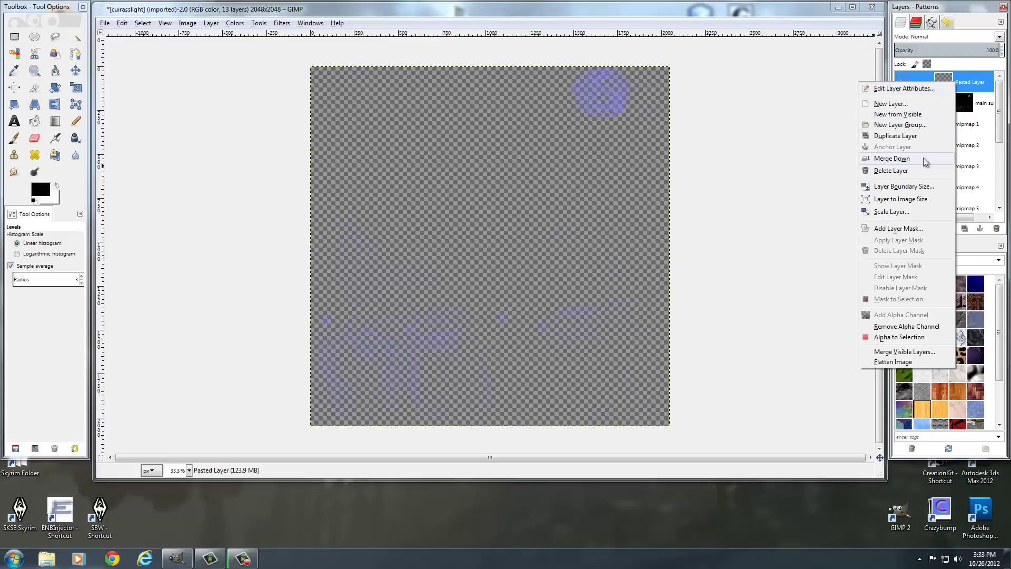
click(893, 171)
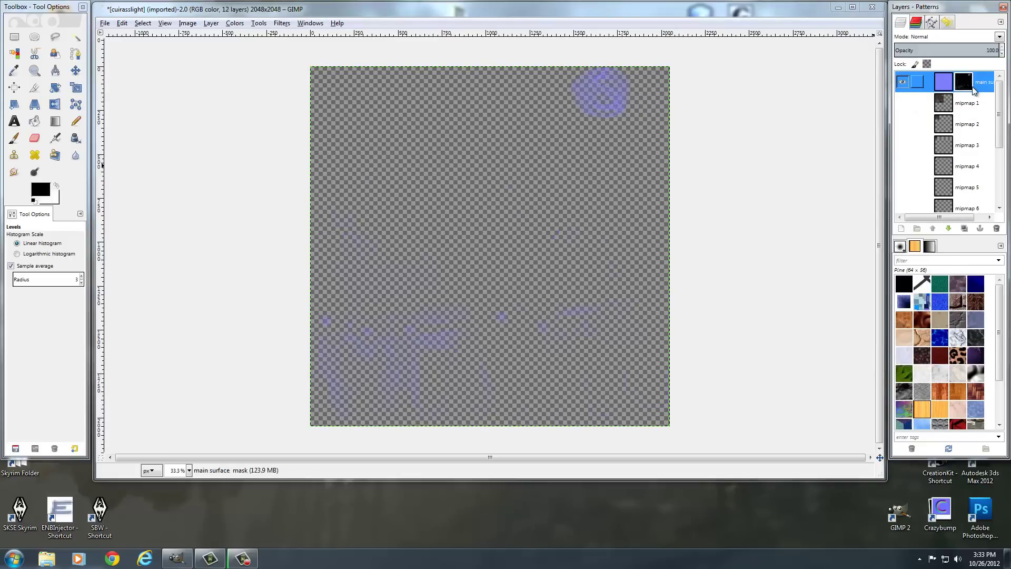
click(945, 87)
right_click(950, 84)
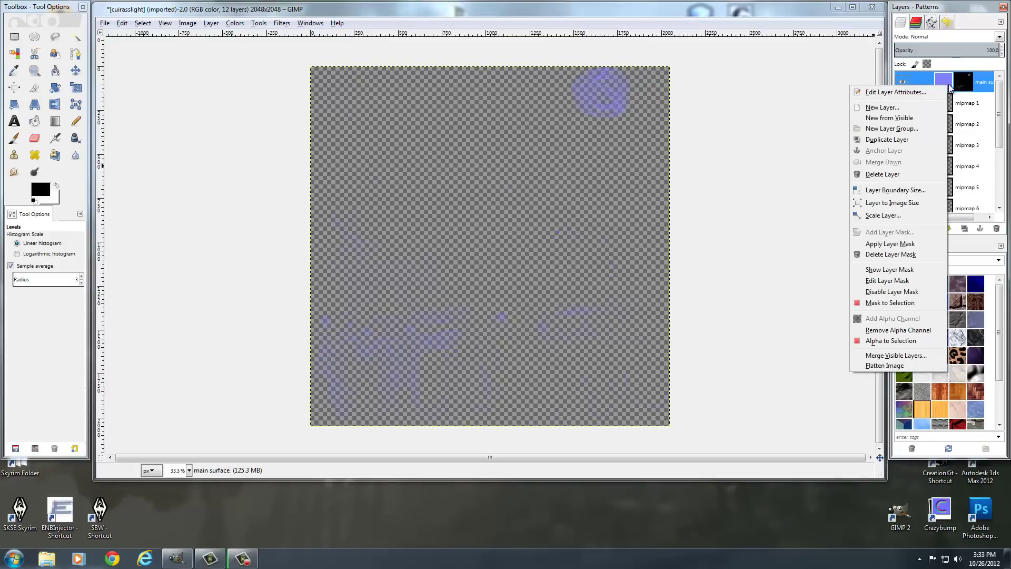
click(890, 244)
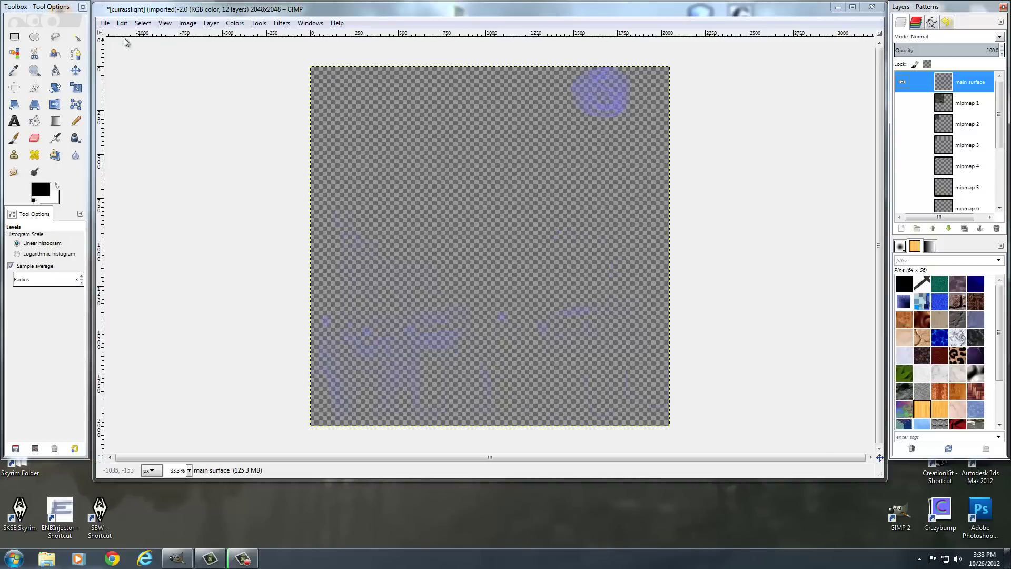
Export the image to the Desktop, adding '_n' to name it cuirasslight_n.dds
click(106, 23)
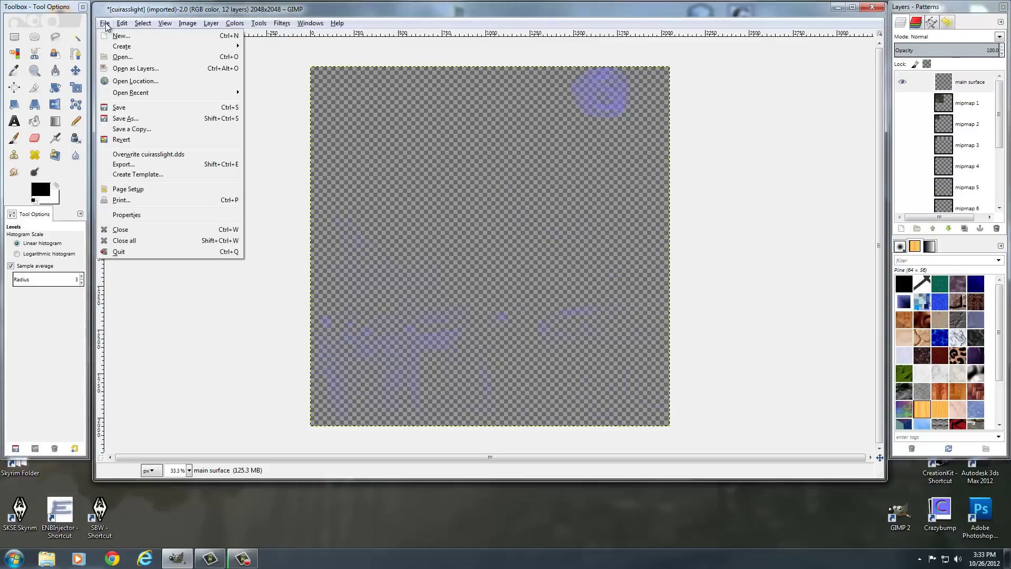
click(117, 166)
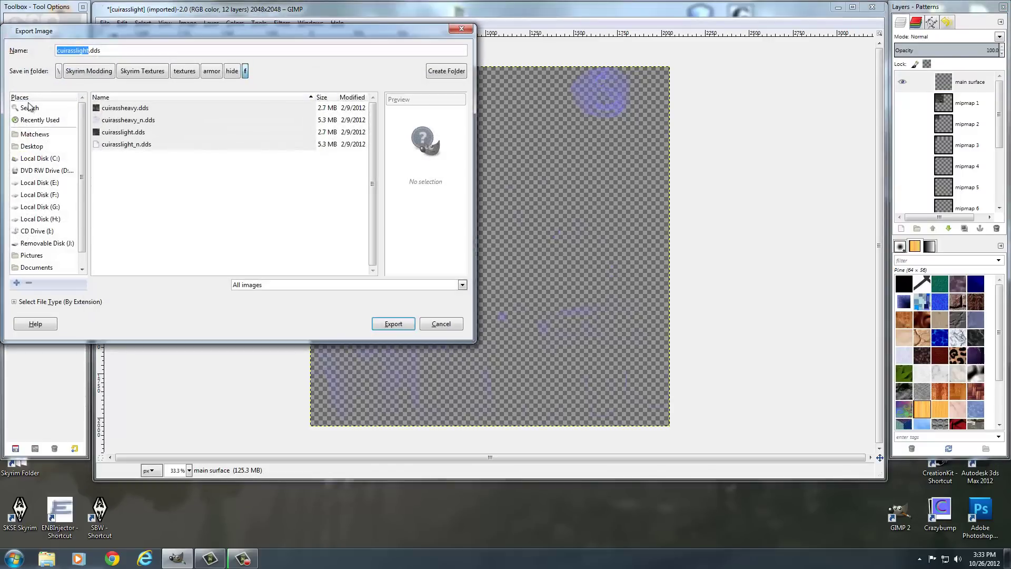
click(32, 146)
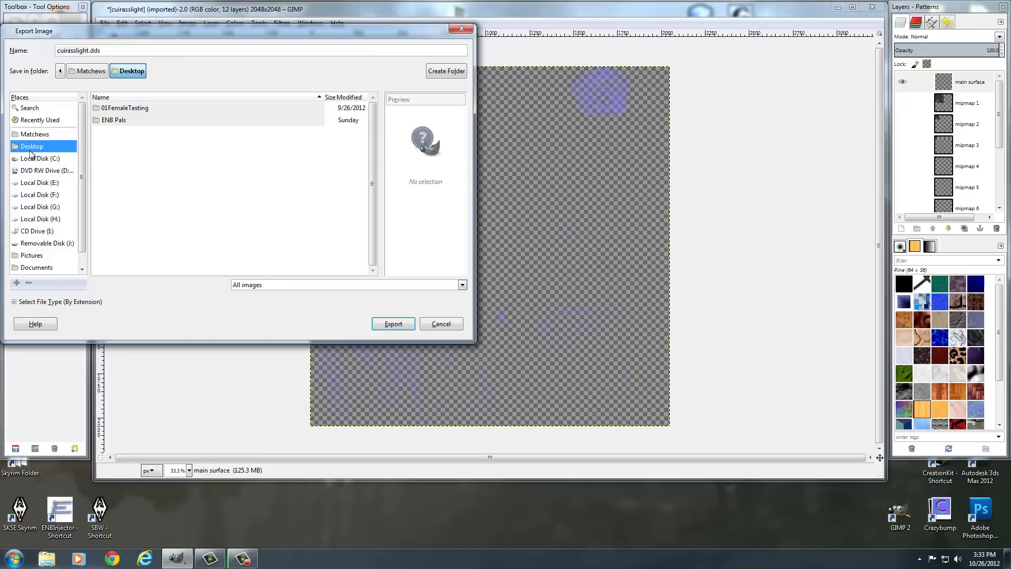
double_click(87, 50)
triple_click(87, 50)
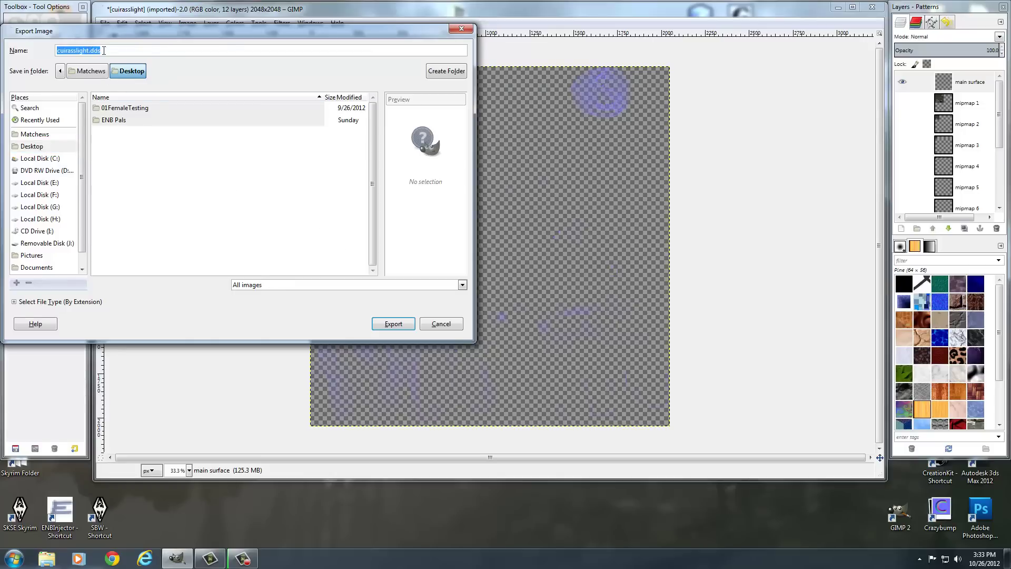
click(227, 48)
text(_n)
click(400, 326)
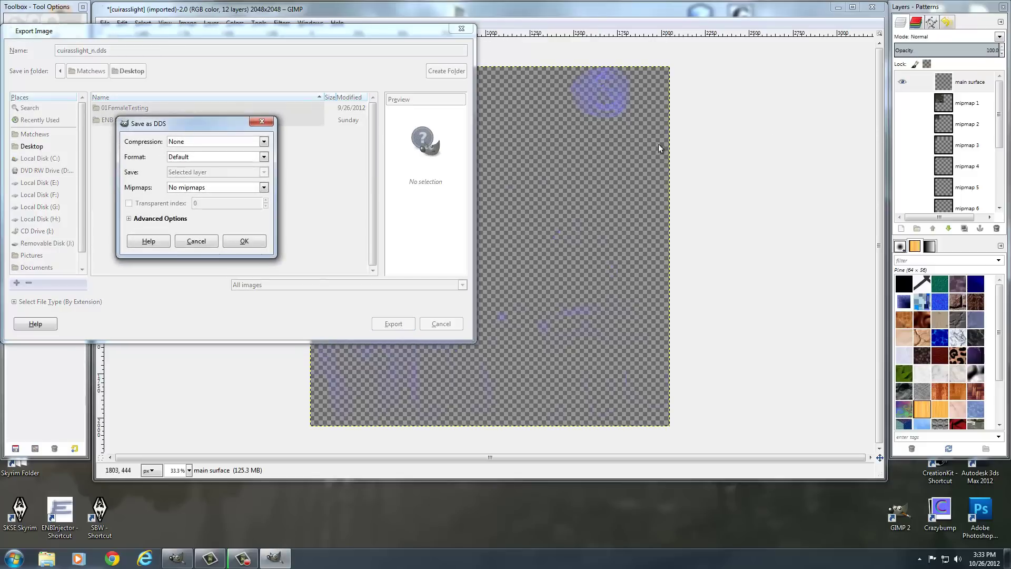
Save the DDS as RGBA8 with generated mipmaps and compression None
click(248, 156)
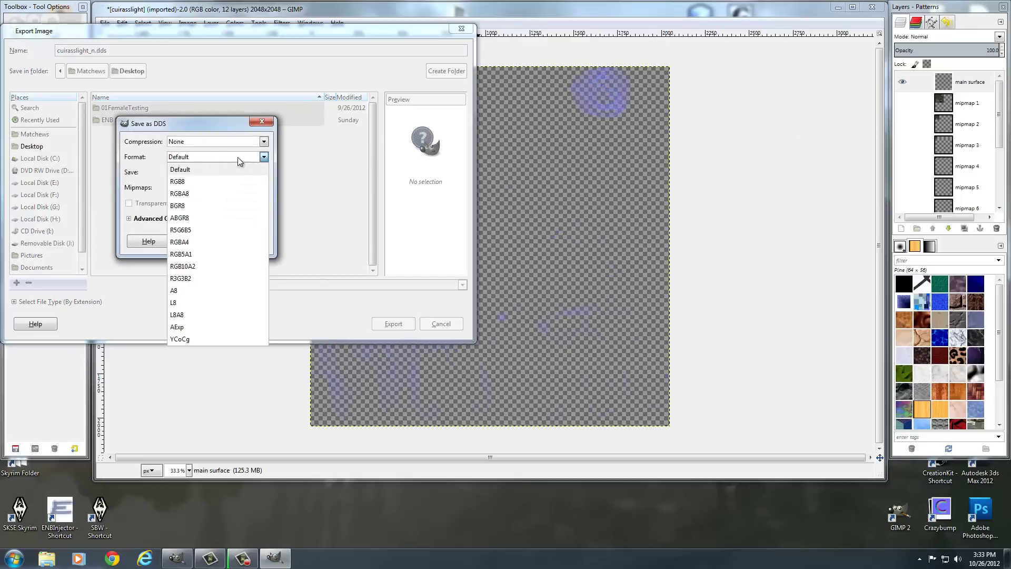
click(195, 194)
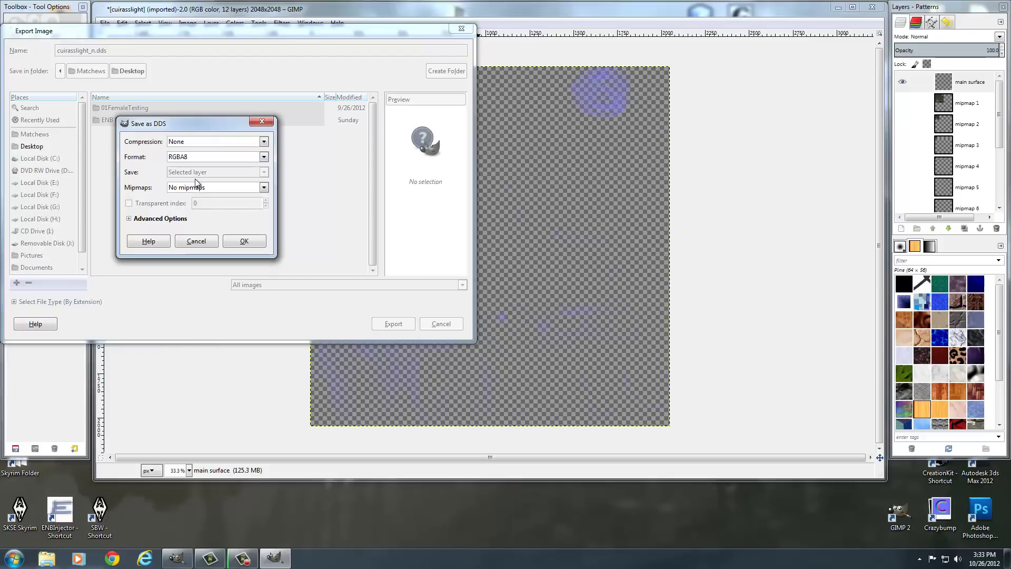
click(216, 190)
click(199, 211)
click(192, 140)
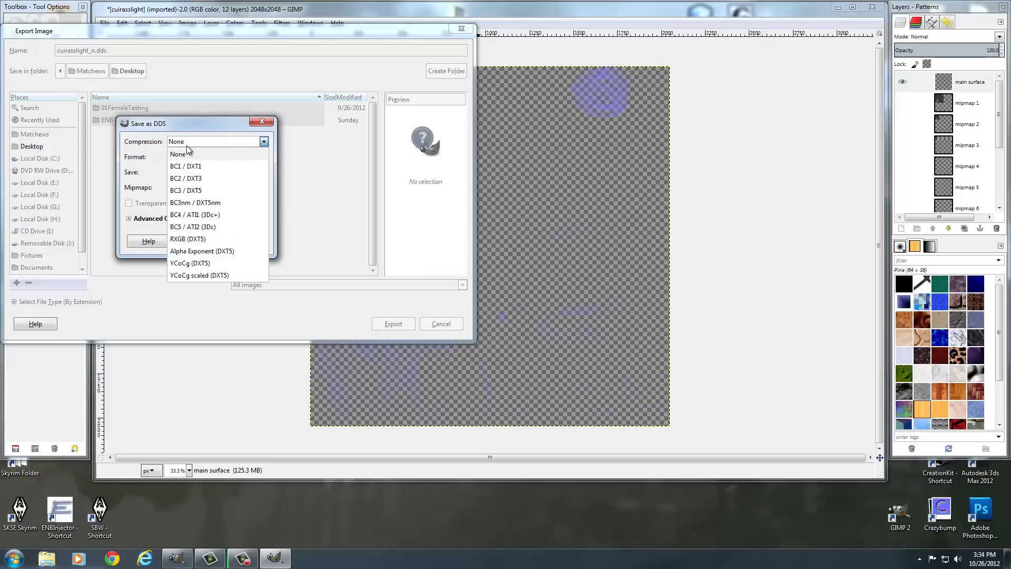
click(190, 143)
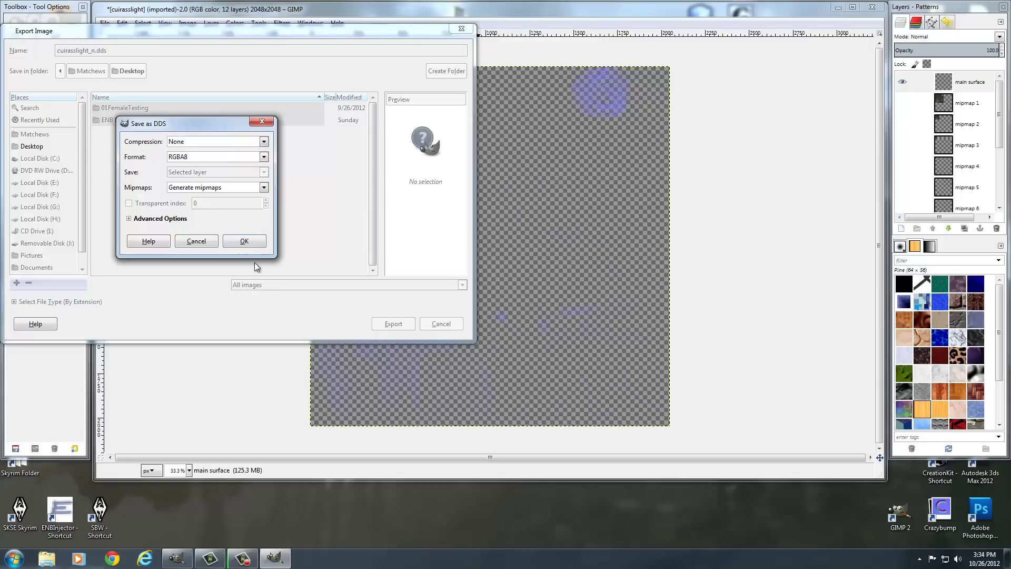
click(244, 241)
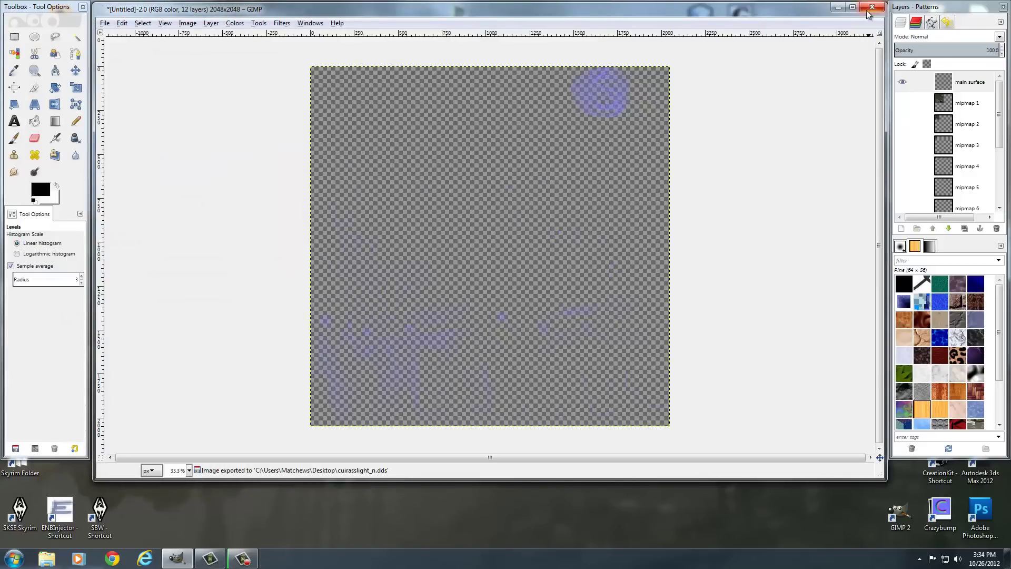
Minimize GIMP, launch Photoshop, and open the Computer window
click(841, 9)
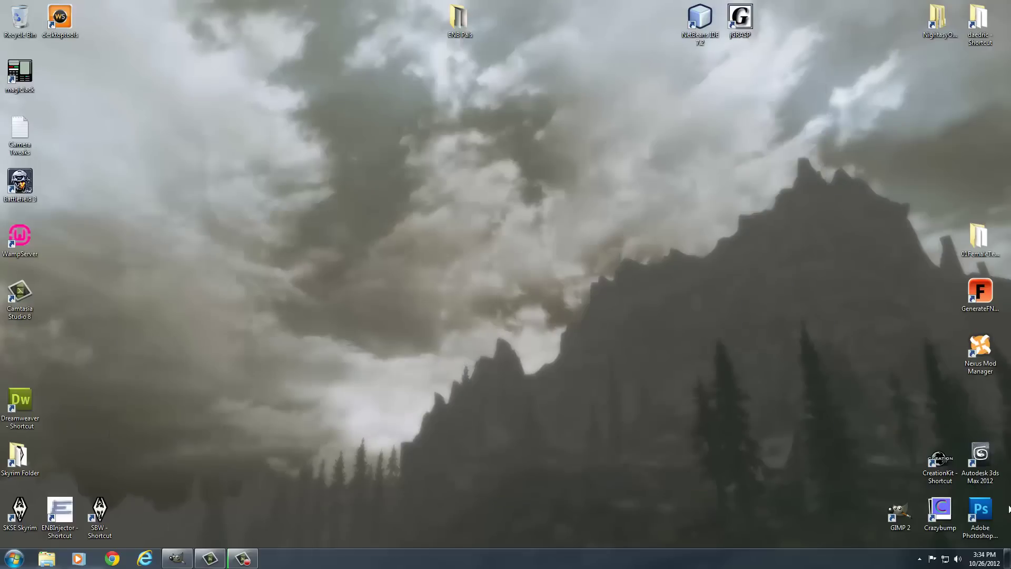
double_click(987, 520)
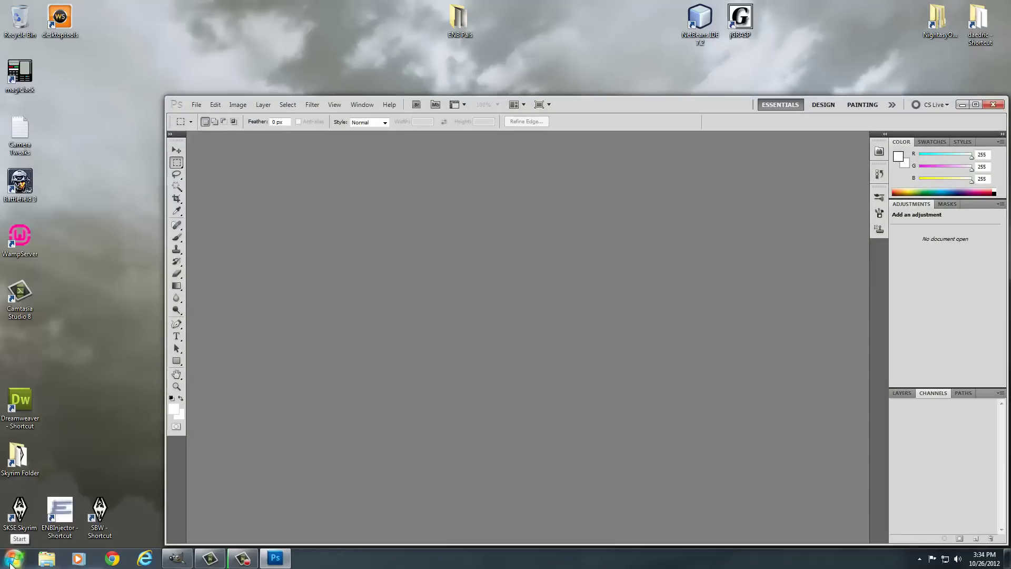
click(11, 561)
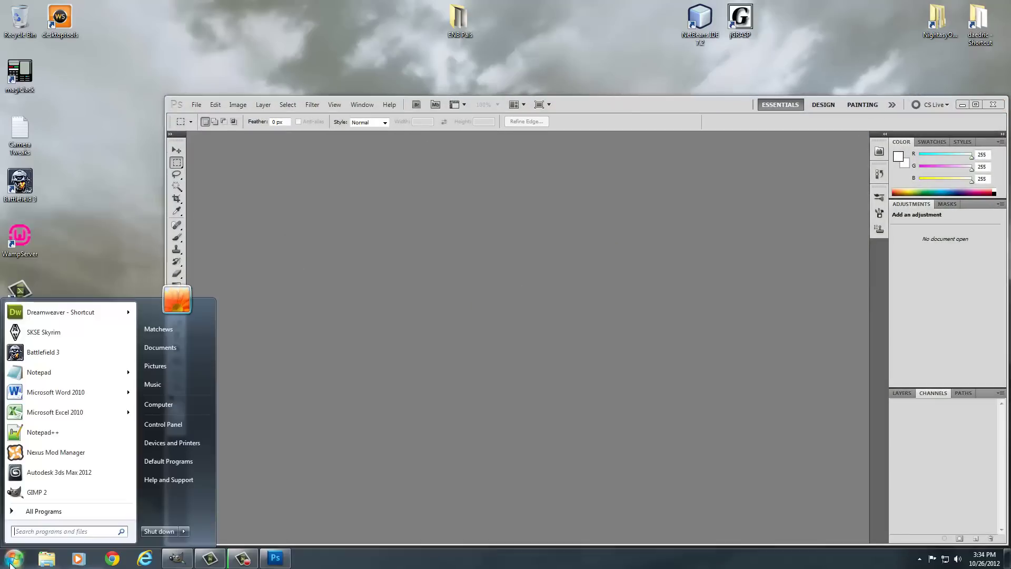
click(153, 406)
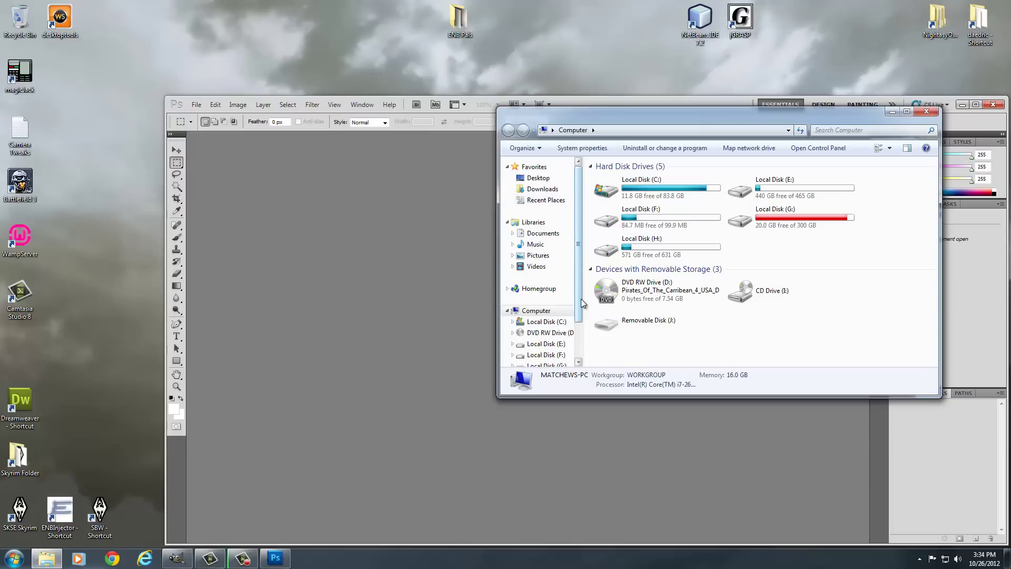
Go to the Desktop folder and drag cuirasslight_n.dds onto Photoshop
drag(580, 299, 582, 347)
scroll(580, 337, up, 2)
click(534, 179)
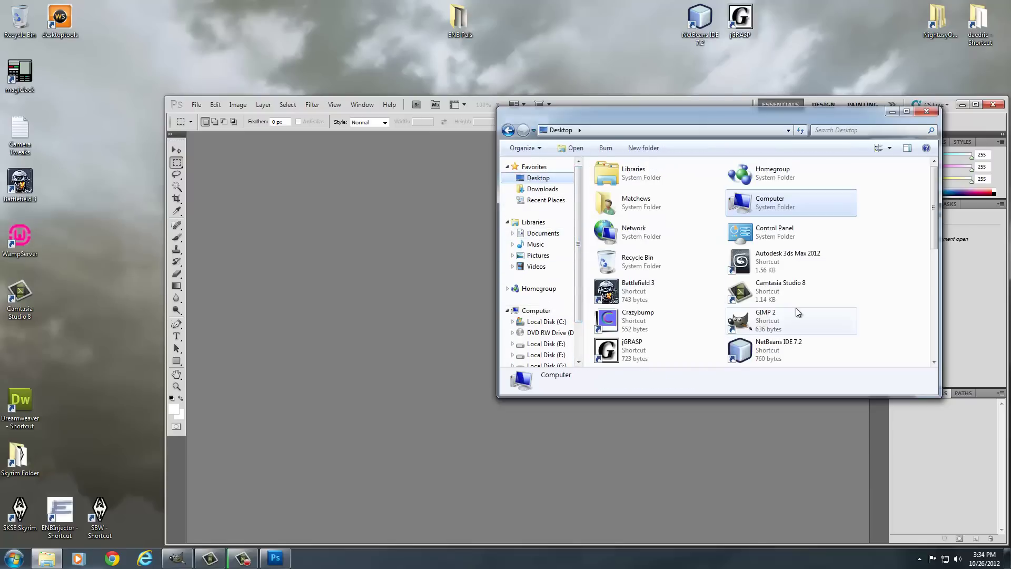
click(884, 305)
scroll(884, 305, down, 5)
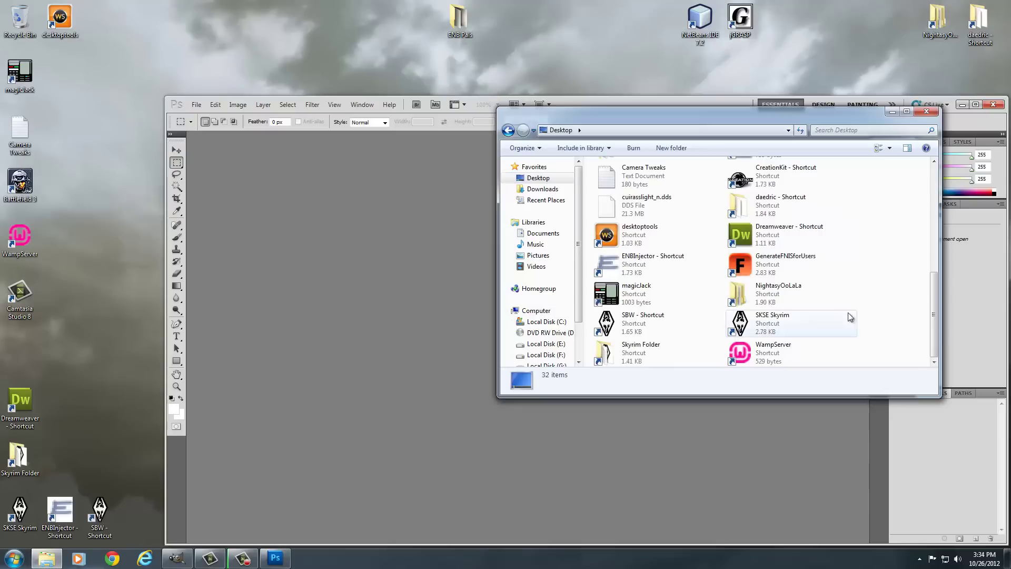
drag(640, 210, 453, 332)
Load cuirasslight_n.dds with default DDS settings and overlay its Alpha 1 channel on the image
click(632, 316)
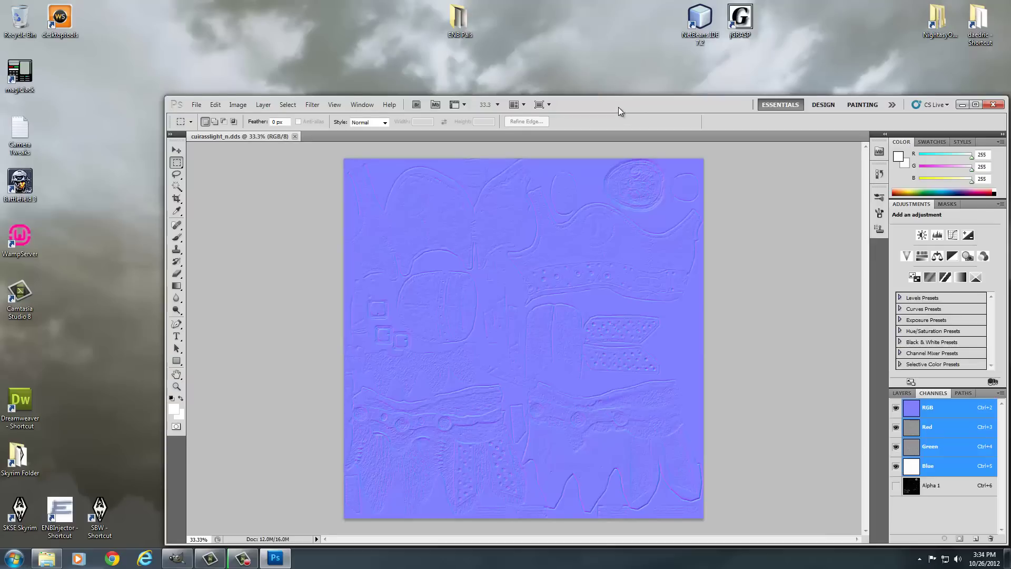
drag(619, 107, 543, 44)
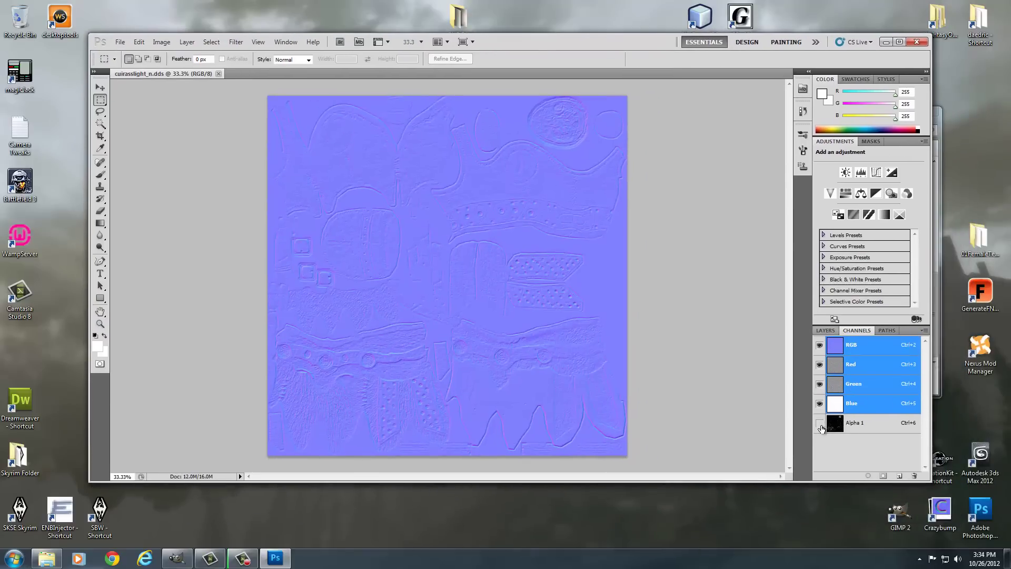
click(820, 423)
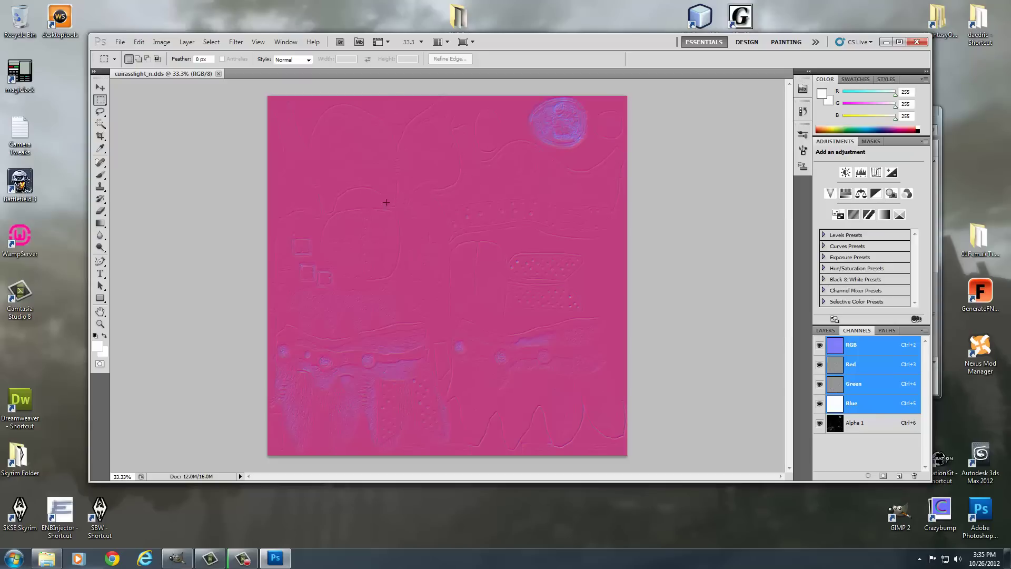
Close Photoshop and open RightLeg2_0 from the NightasyOoLaLa > OoLaLa folder in NifSkope
click(917, 42)
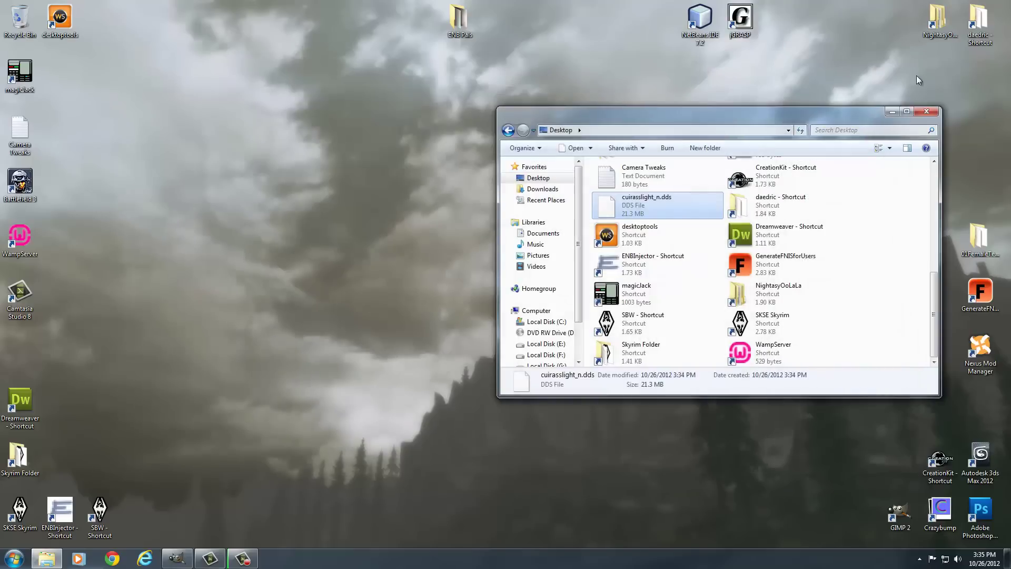
click(927, 112)
double_click(936, 20)
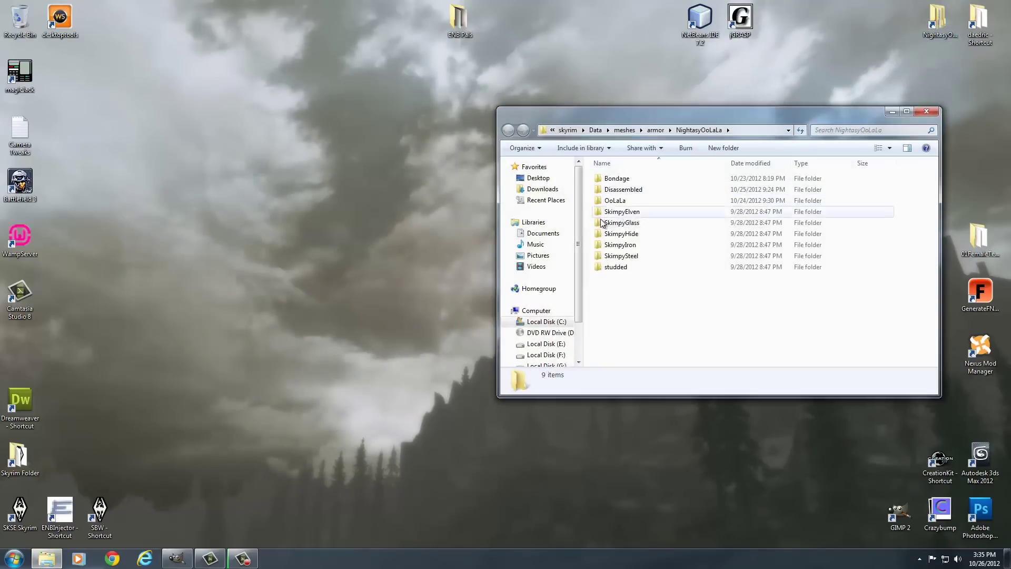
double_click(615, 201)
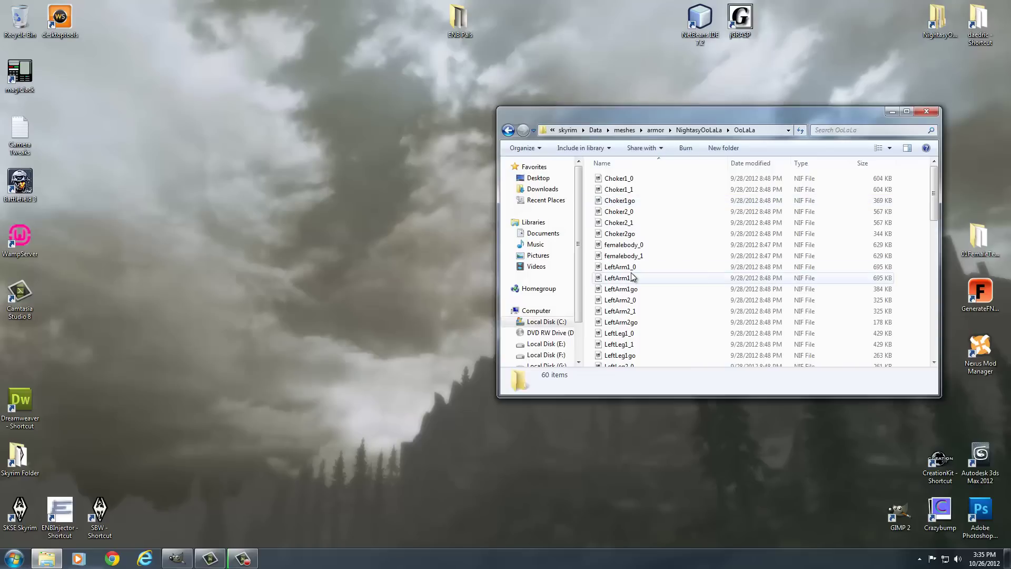
scroll(628, 275, down, 14)
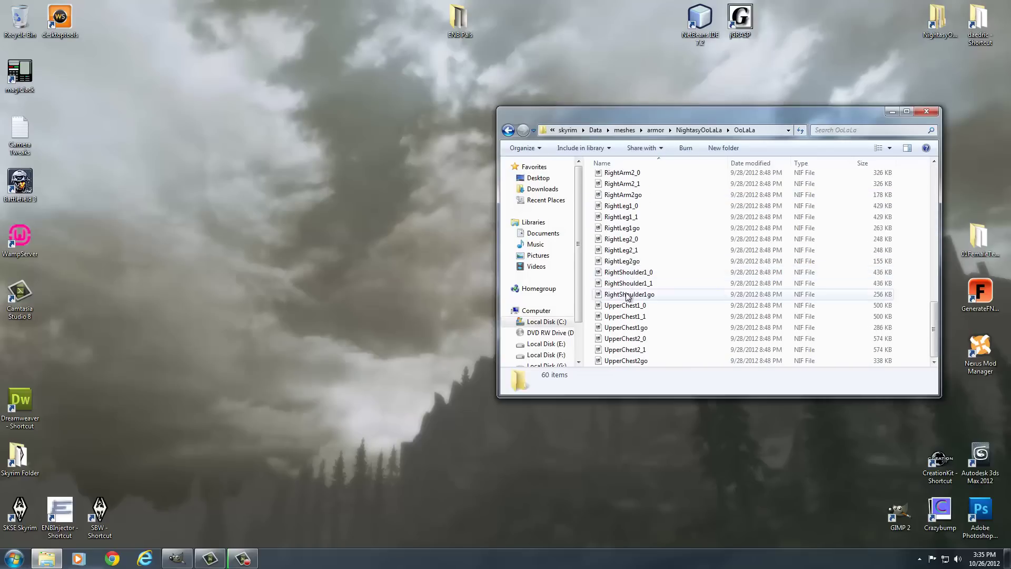
double_click(621, 238)
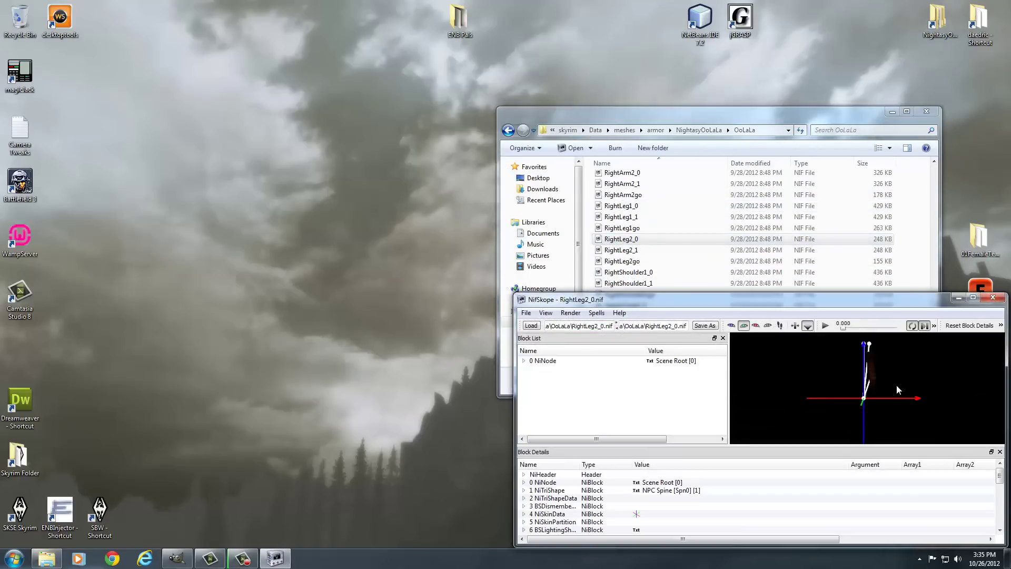
Select the leg's 15 NiTriShape and inspect its 20 BSLightingShaderProperty shader flags
drag(896, 385, 880, 397)
scroll(872, 369, up, 4)
click(859, 371)
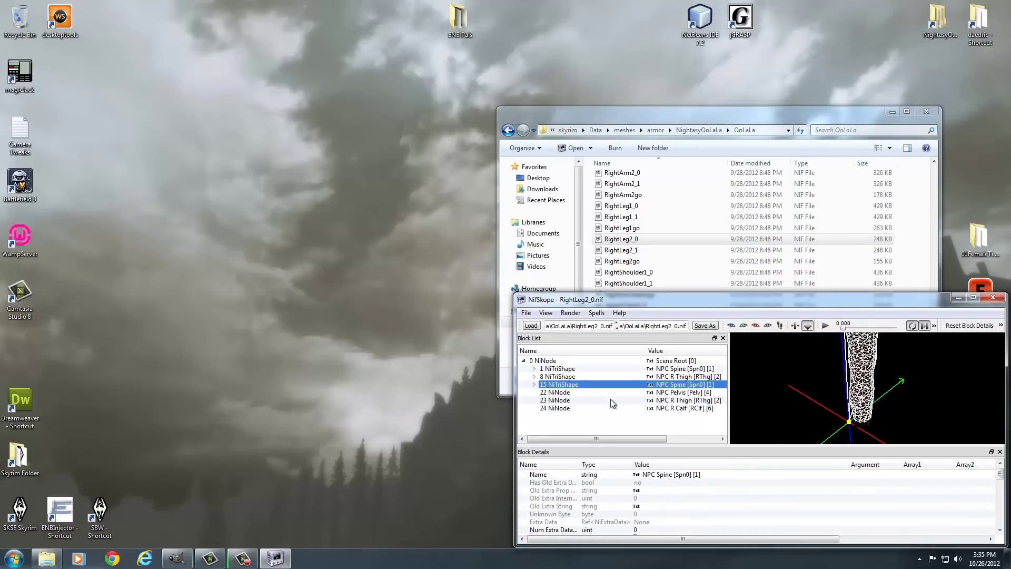
click(534, 385)
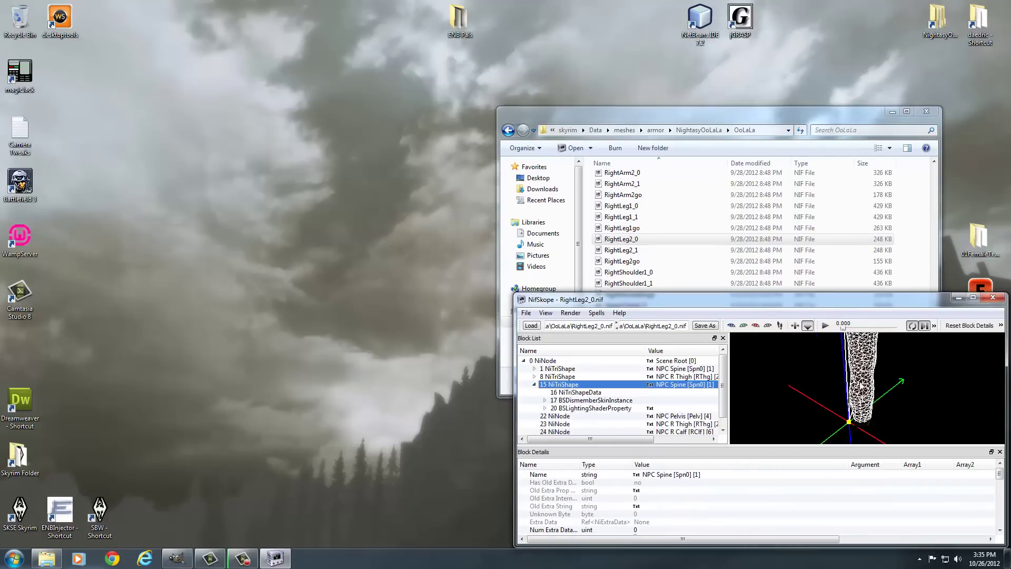
click(571, 409)
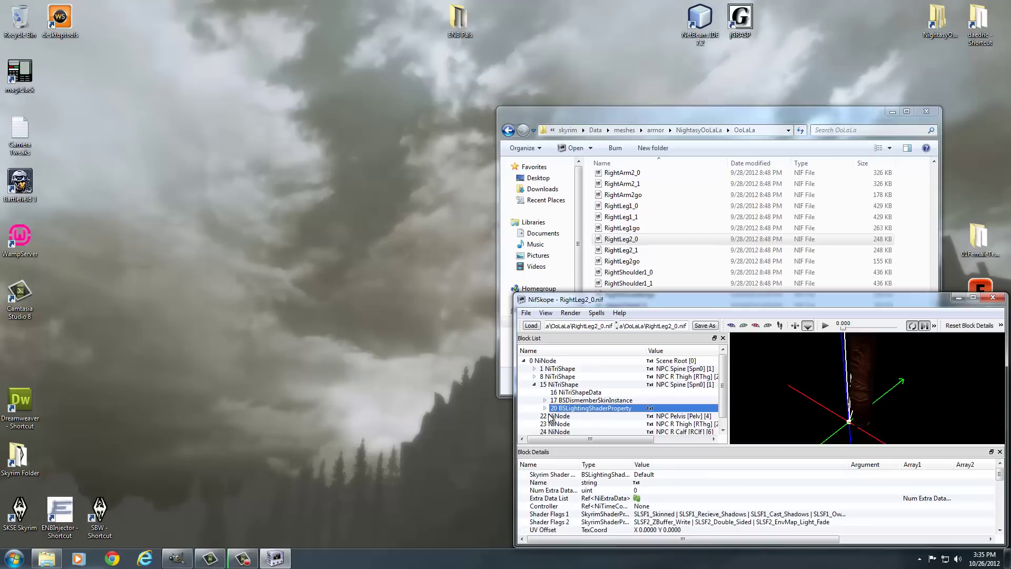
mouse_move(572, 419)
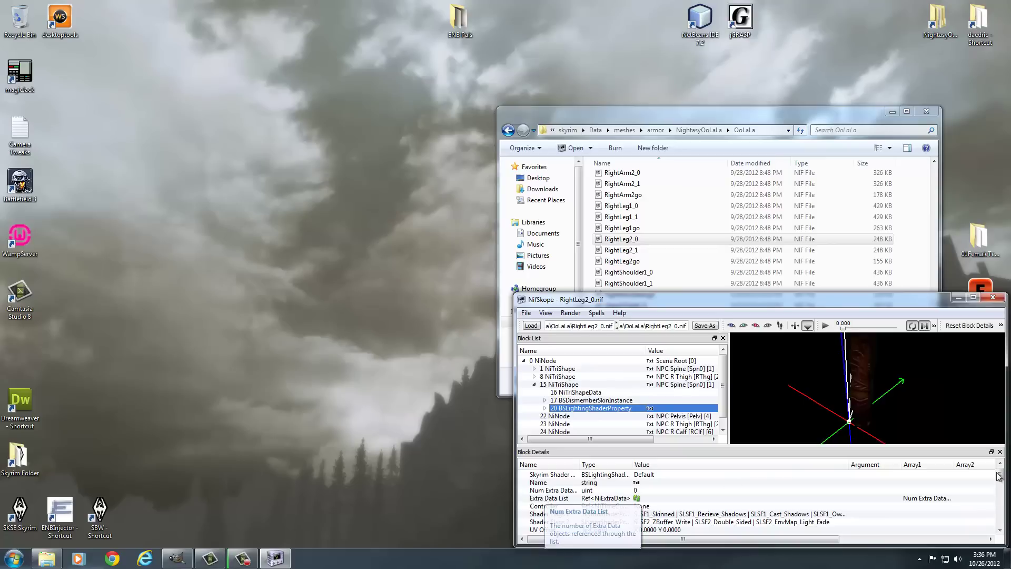
scroll(1004, 479, down, 4)
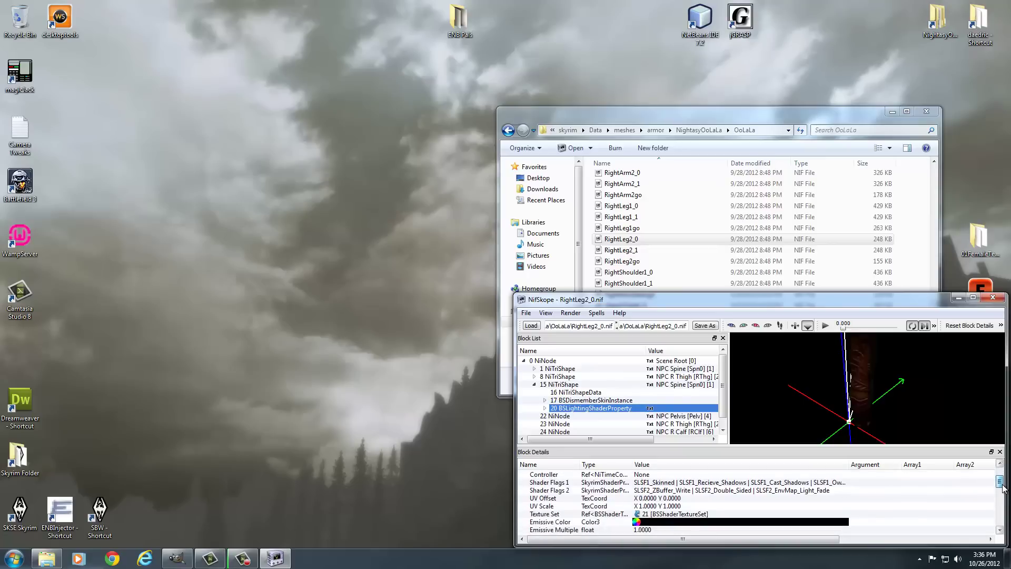
scroll(1004, 481, up, 4)
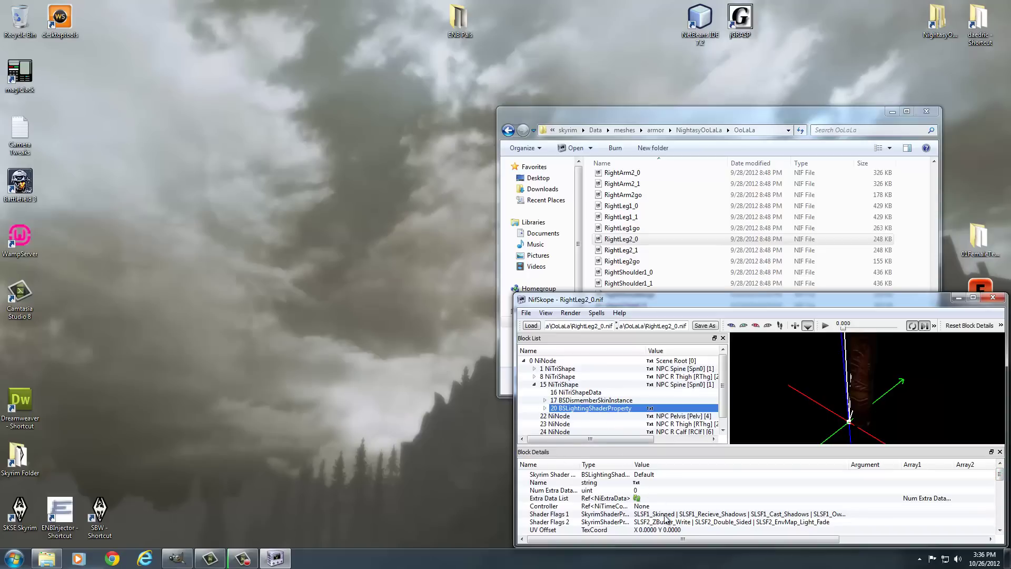
Tick SLSF1_Specular in the leg shader's Shader Flags 1 value
double_click(683, 516)
click(845, 515)
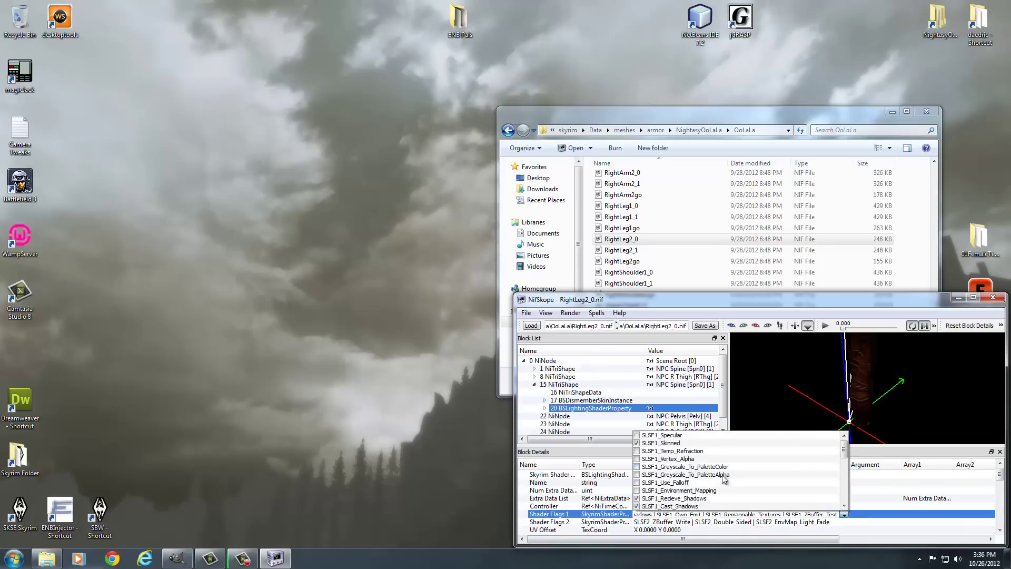
click(647, 436)
Open the 16 NiTriShapeData block and edit its Num UV Sets value of 4097
click(569, 393)
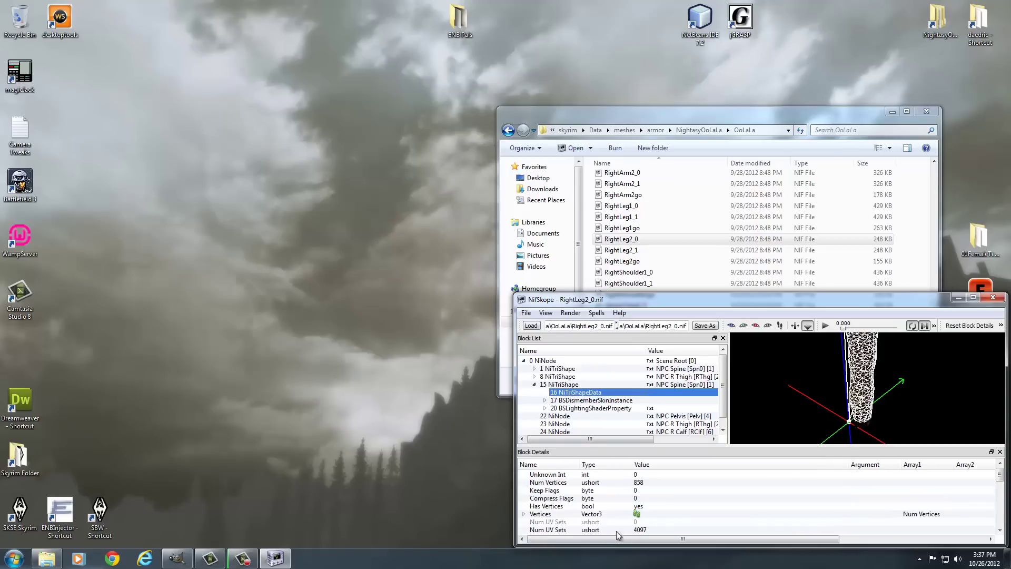
double_click(650, 529)
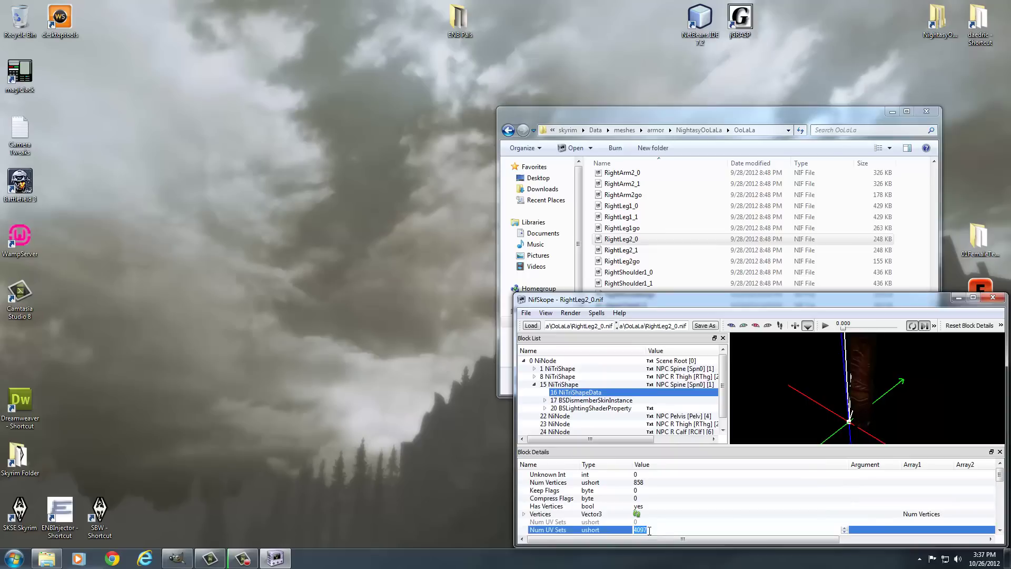
click(648, 530)
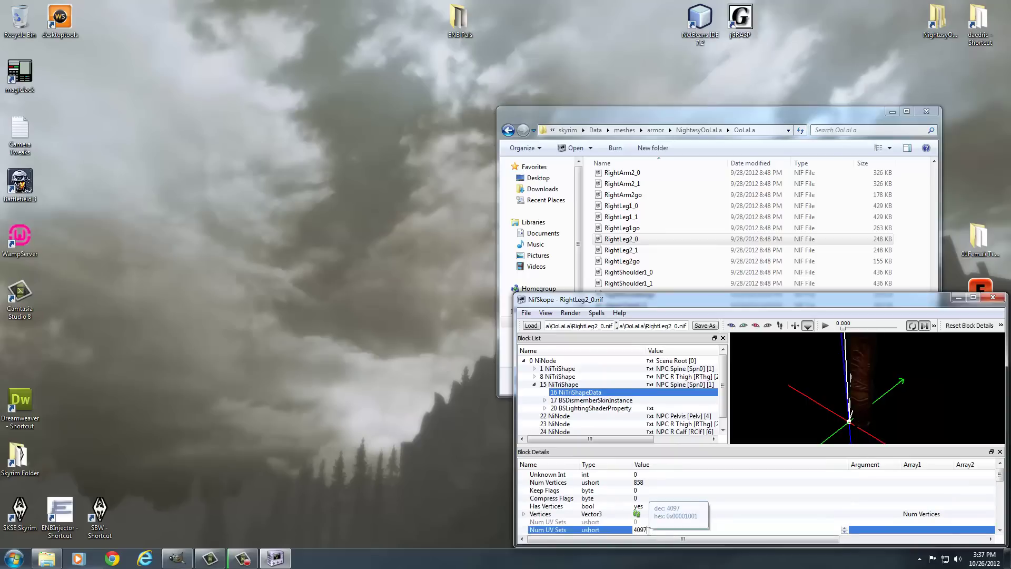
Run Mesh > Update Tangent Space on the 15 NiTriShape NPC Spine block
click(550, 384)
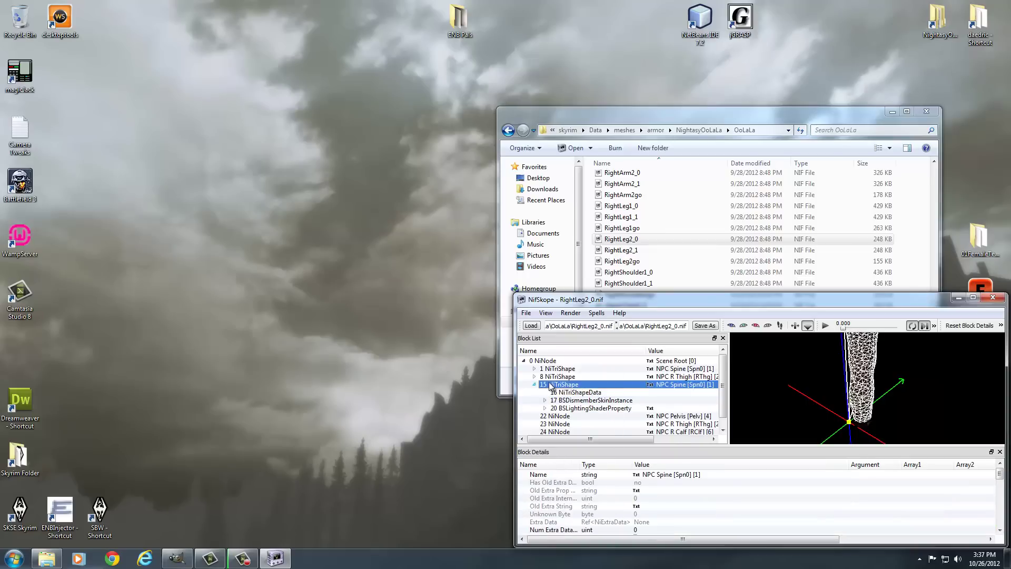
right_click(550, 384)
mouse_move(575, 402)
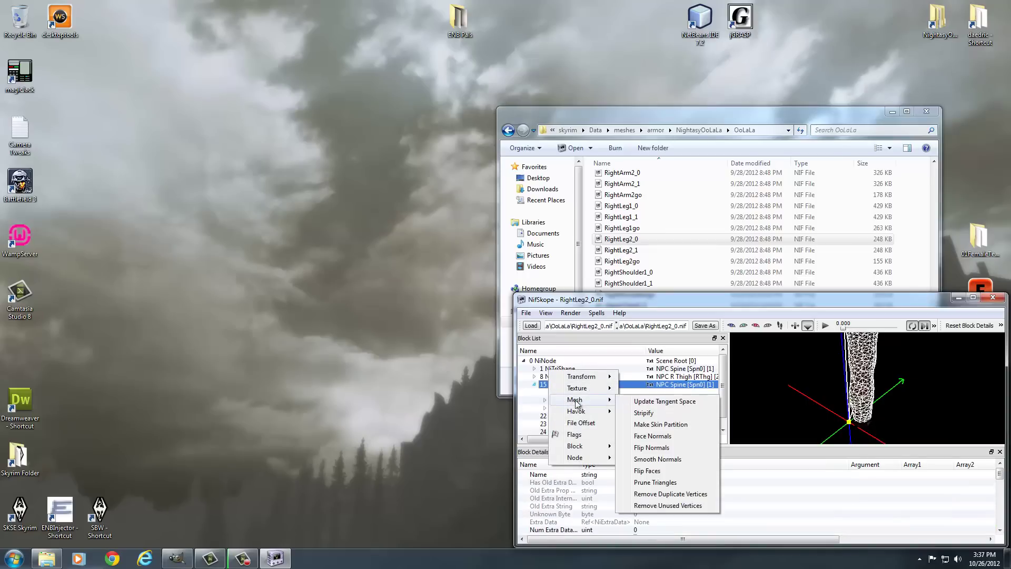
click(660, 403)
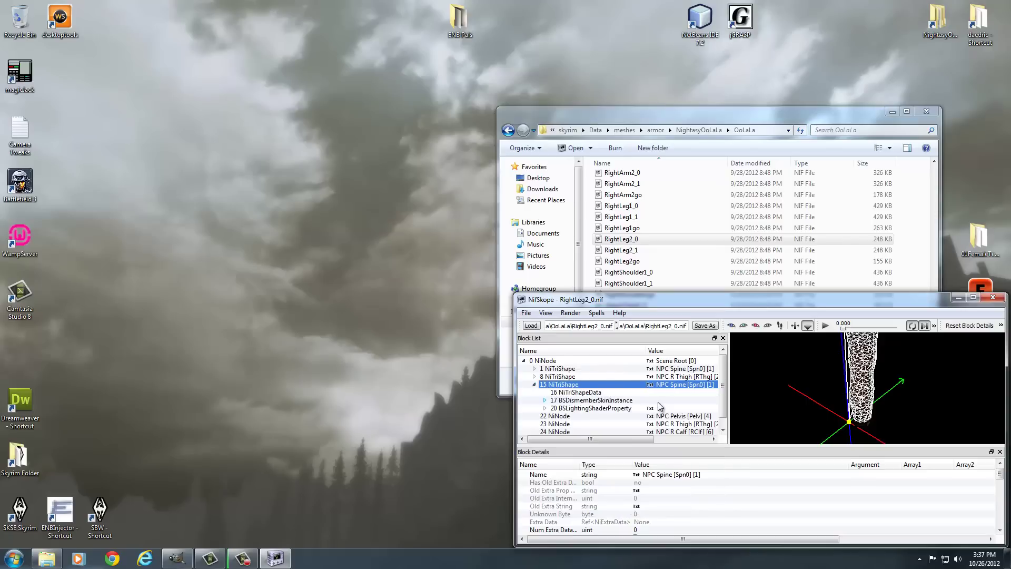
Close NifSkope, leaving Explorer on the OoLaLa meshes folder
click(993, 298)
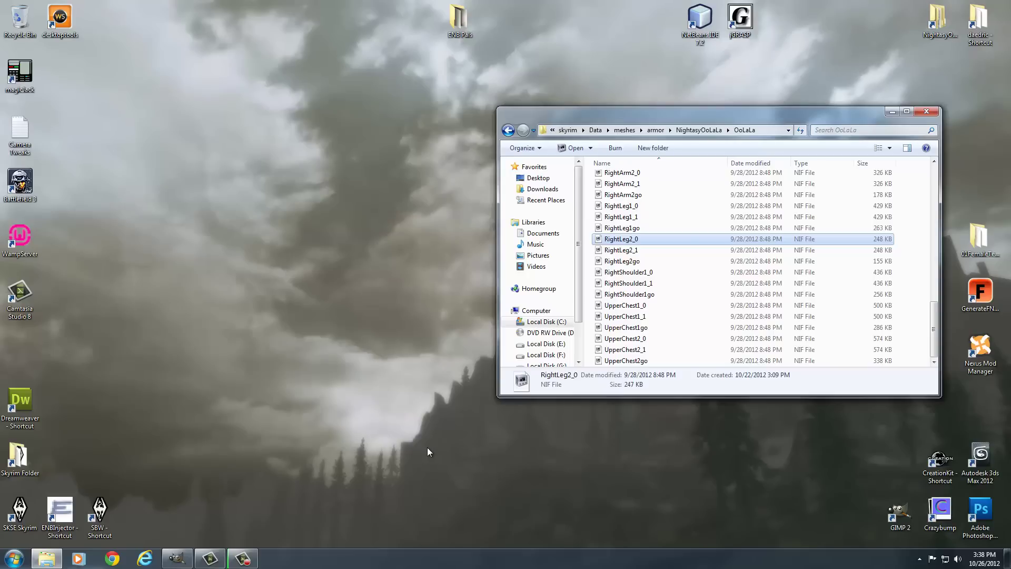
Paste the copied texture as a new layer, delete main surface's mask, and show Pasted Layer
click(180, 563)
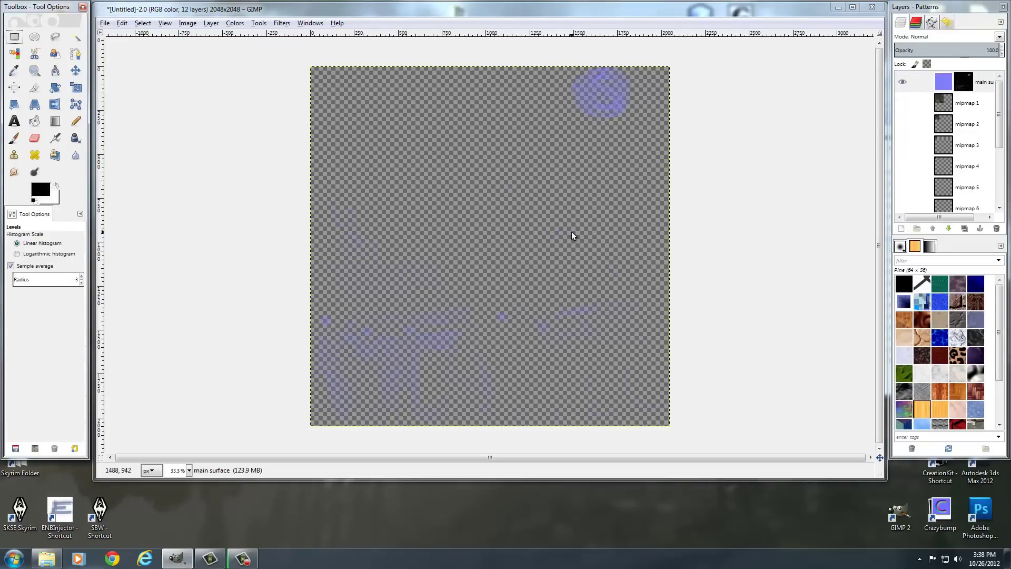
key(ctrl+v)
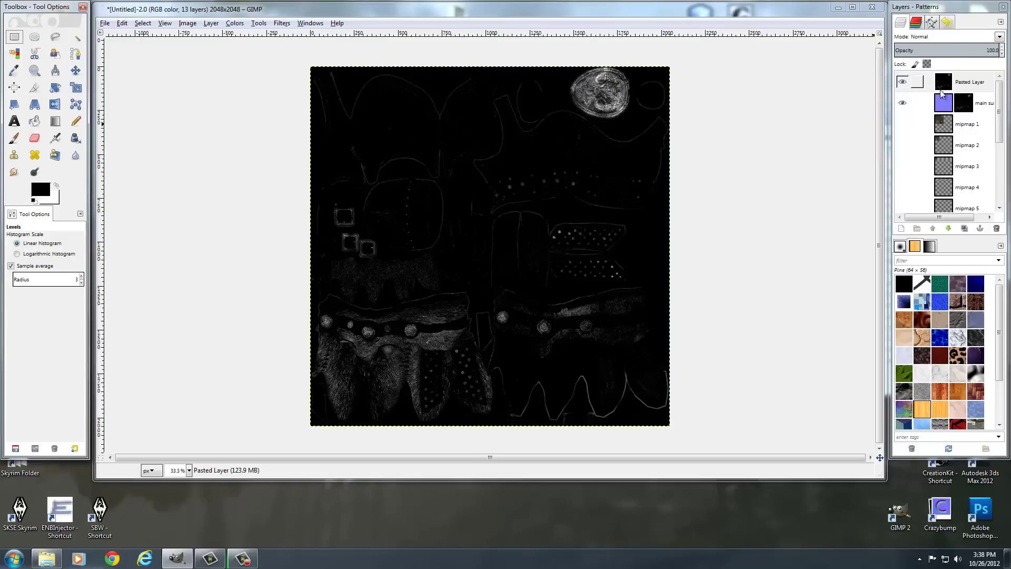
click(960, 106)
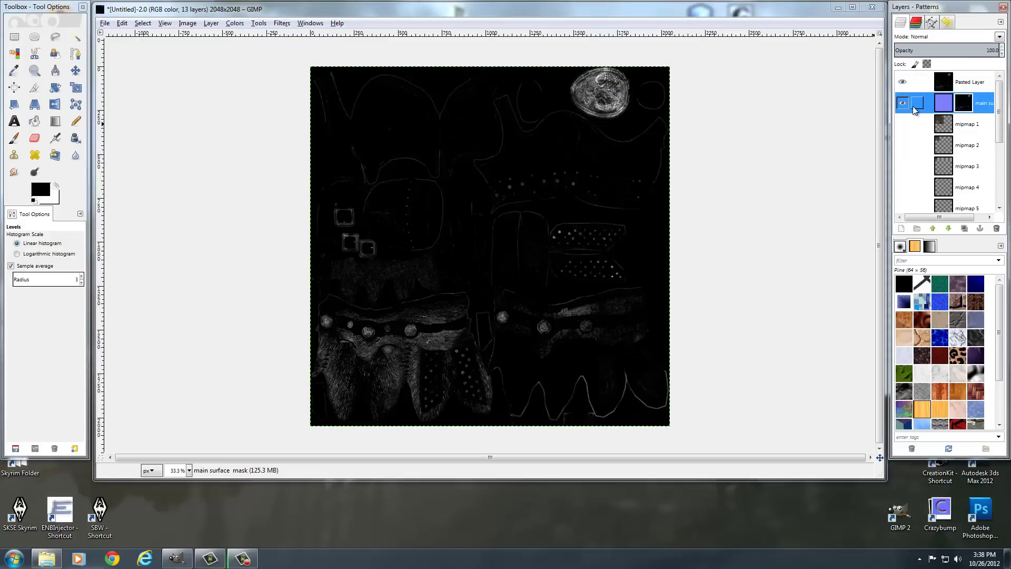
shift+click(903, 103)
right_click(951, 110)
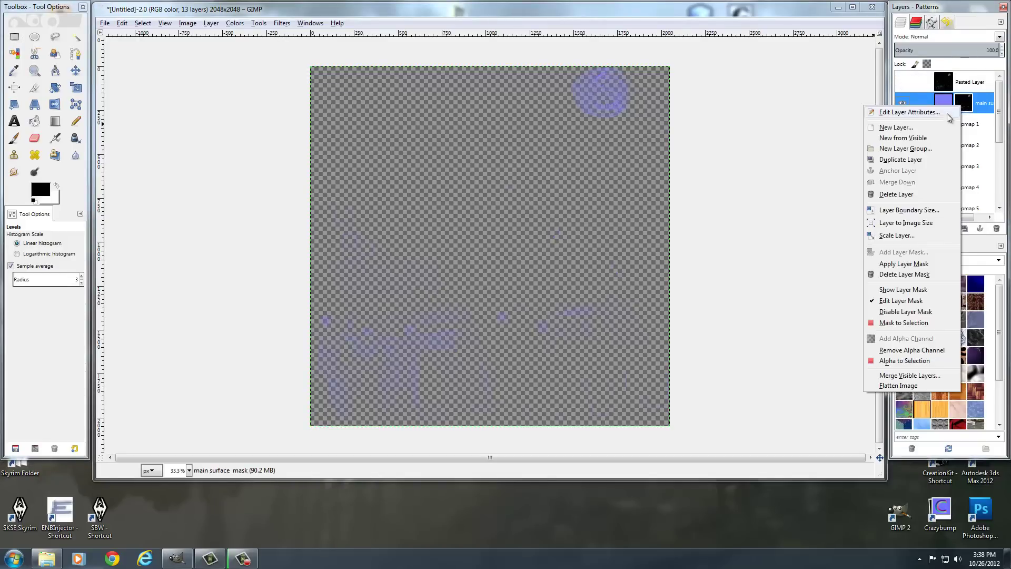
click(904, 274)
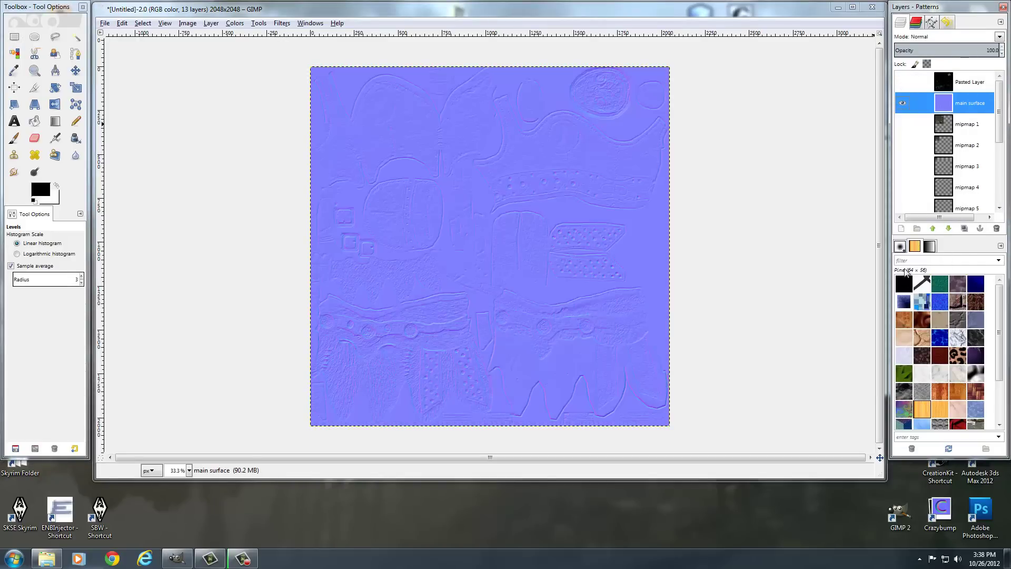
click(920, 84)
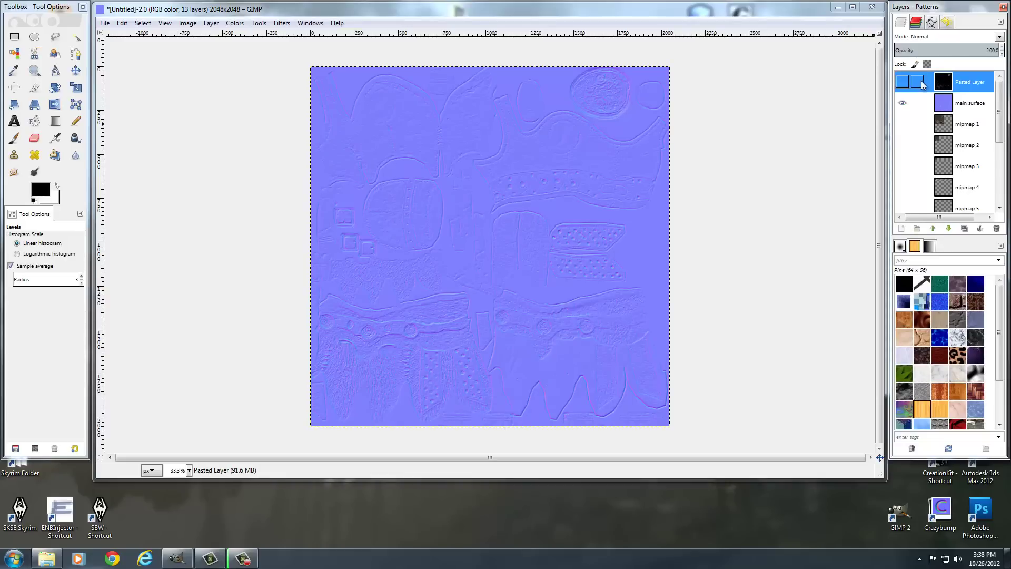
shift+click(903, 82)
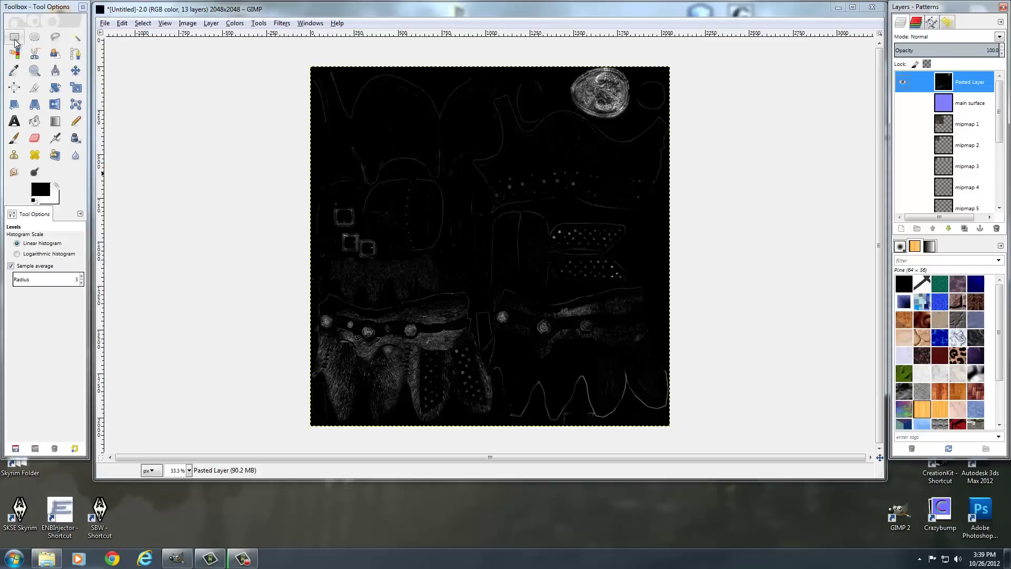
Lasso a small area near the upper left of the Pasted Layer and bucket-fill it black
click(52, 41)
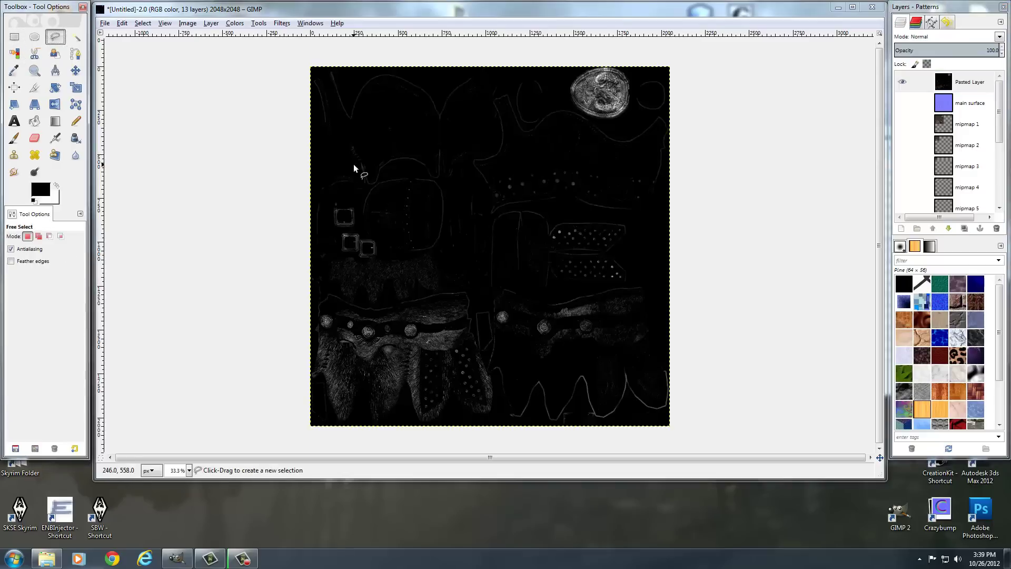
mouse_move(354, 165)
mouse_down()
mouse_move(377, 188)
mouse_move(369, 195)
mouse_move(355, 167)
mouse_up()
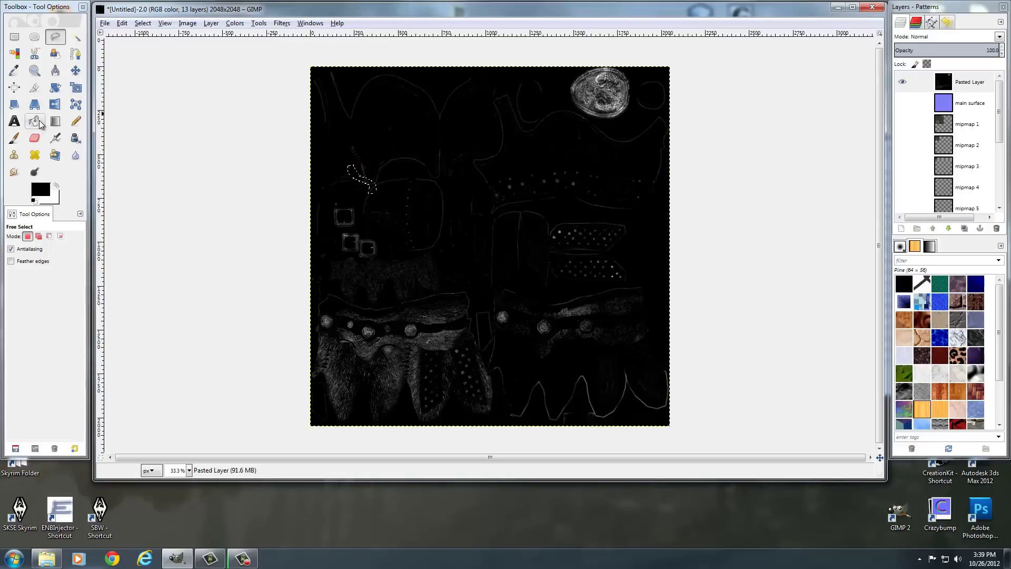
click(35, 121)
click(354, 173)
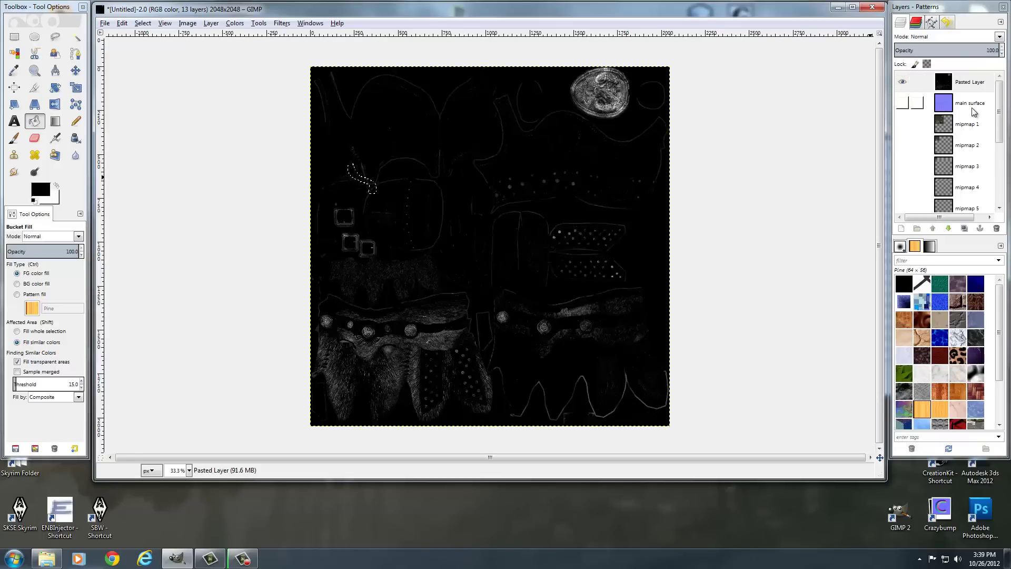
Add a white layer mask to the main surface layer
right_click(951, 103)
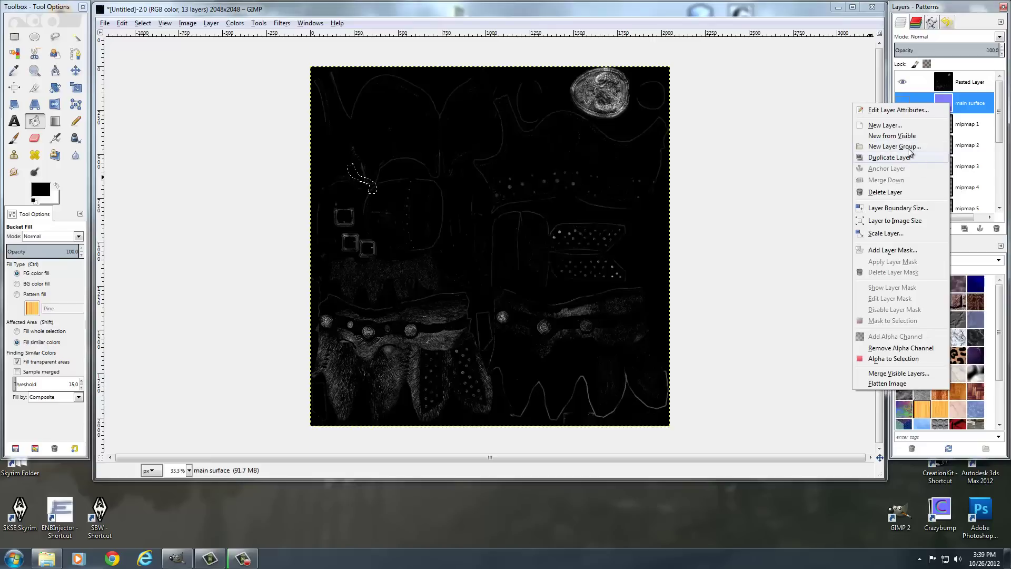
click(896, 250)
click(93, 196)
Copy the Pasted Layer's pixels into main surface's mask and anchor them
click(943, 84)
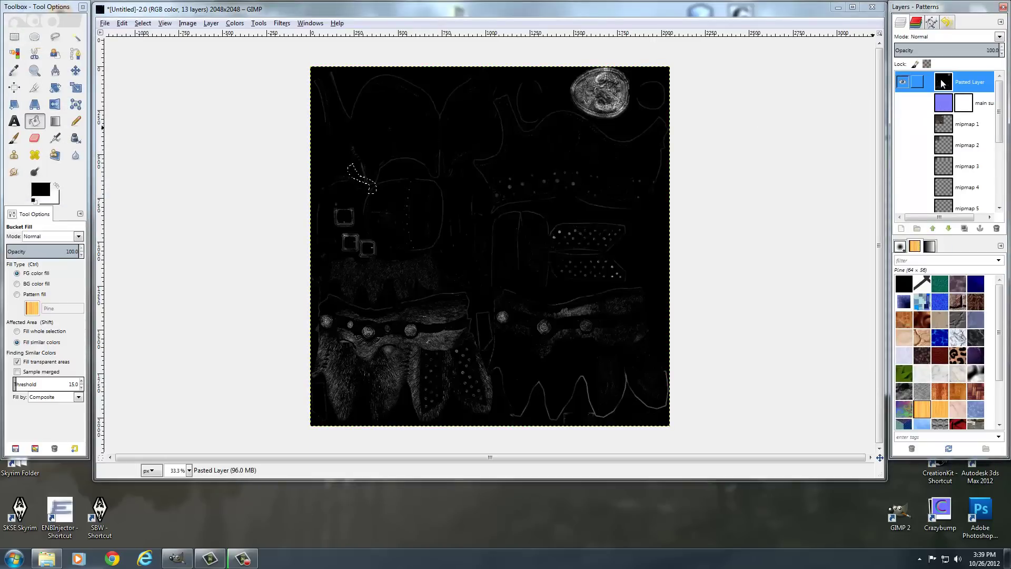
key(ctrl+c)
click(983, 108)
key(ctrl+v)
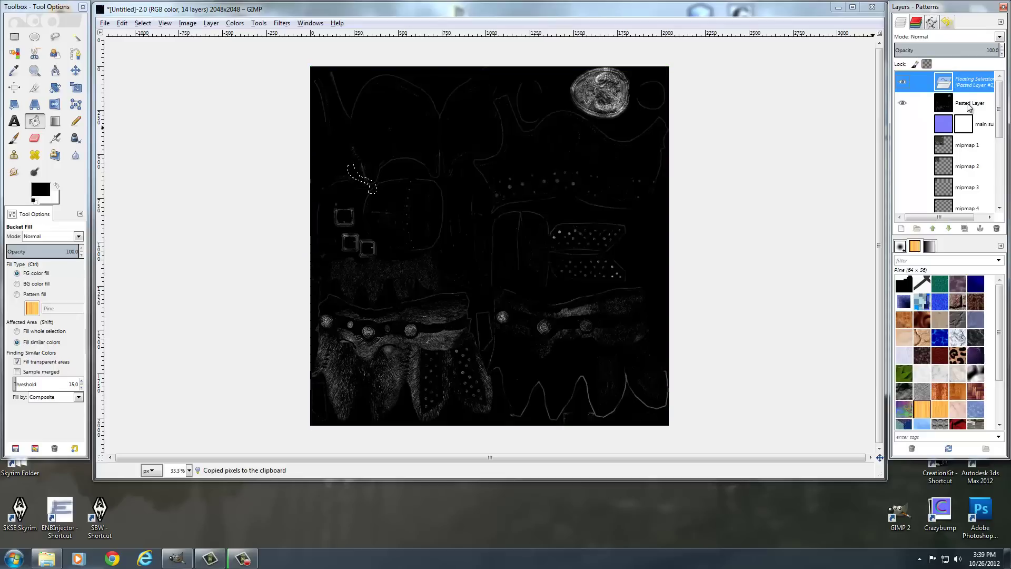
click(980, 228)
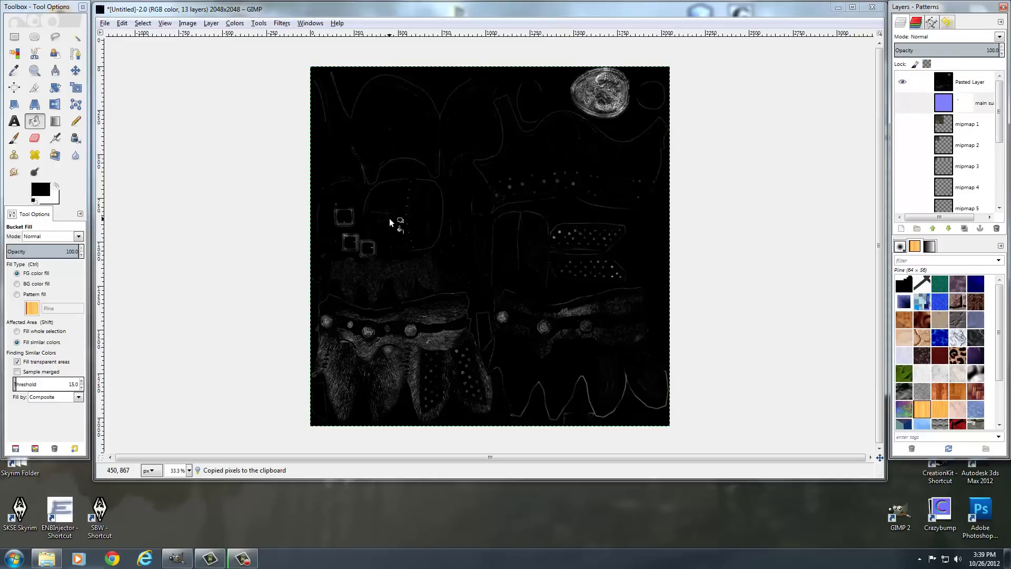
click(968, 105)
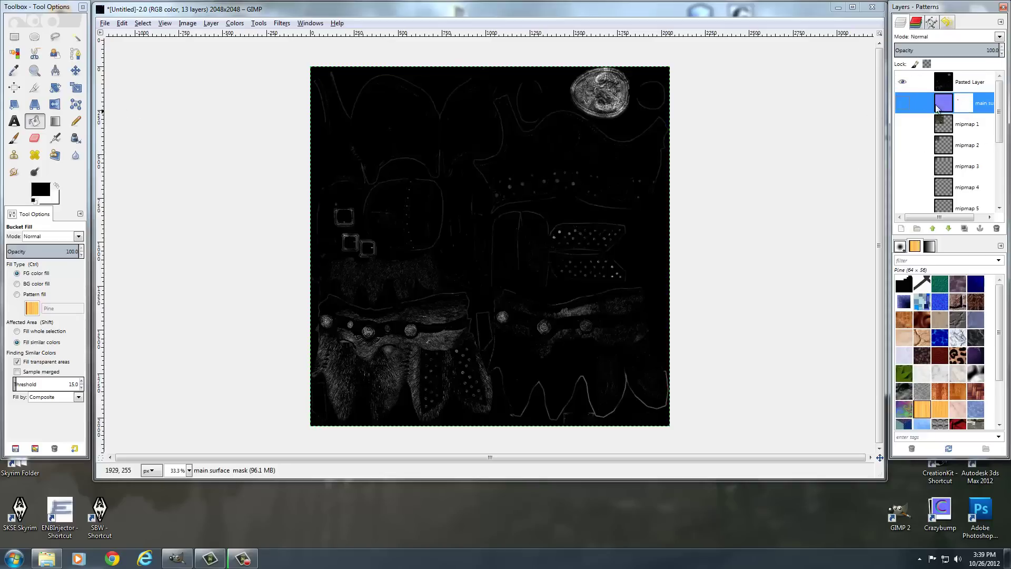
key(Page_Up)
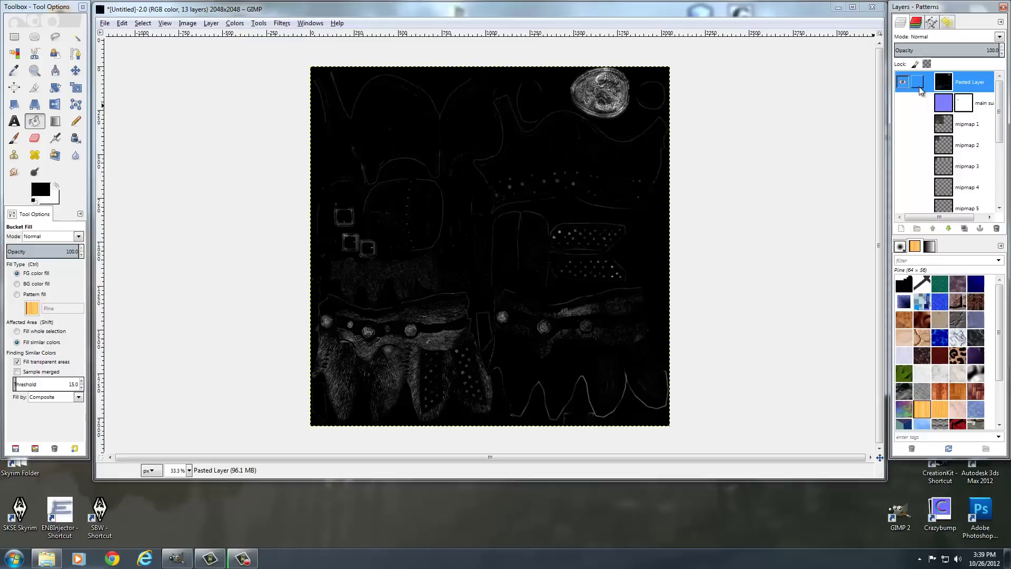
click(14, 36)
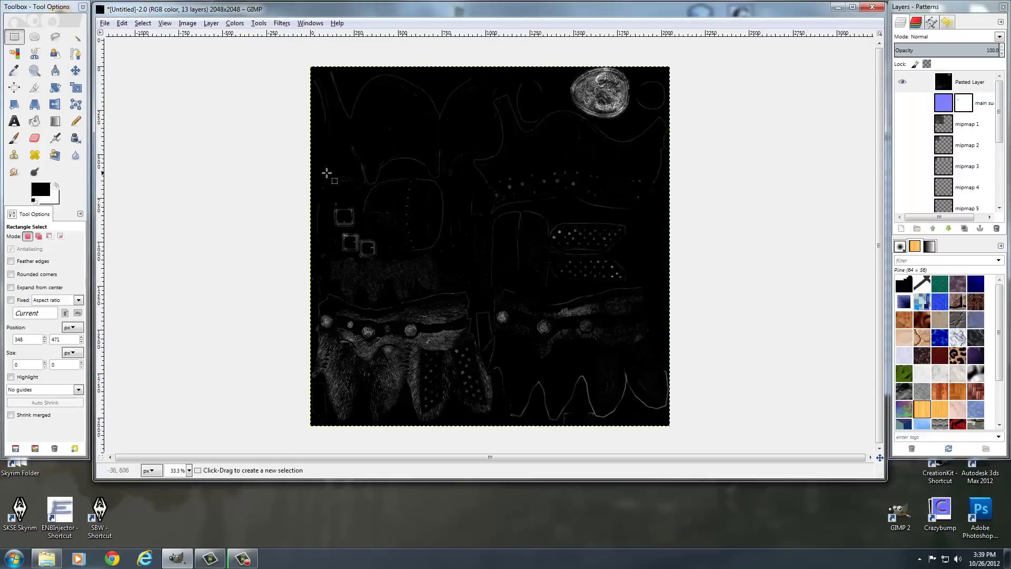
click(944, 86)
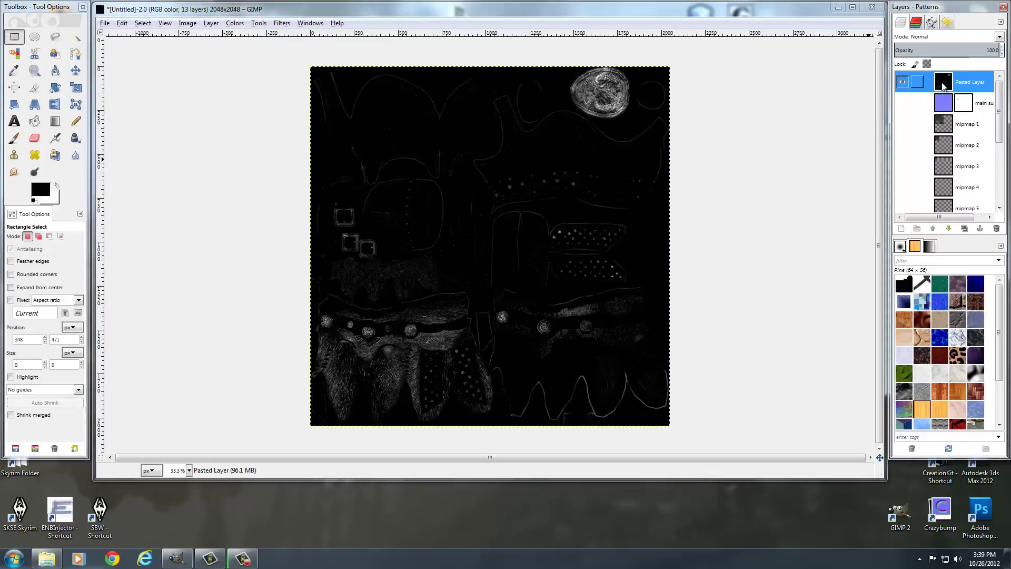
key(ctrl+c)
key(ctrl+v)
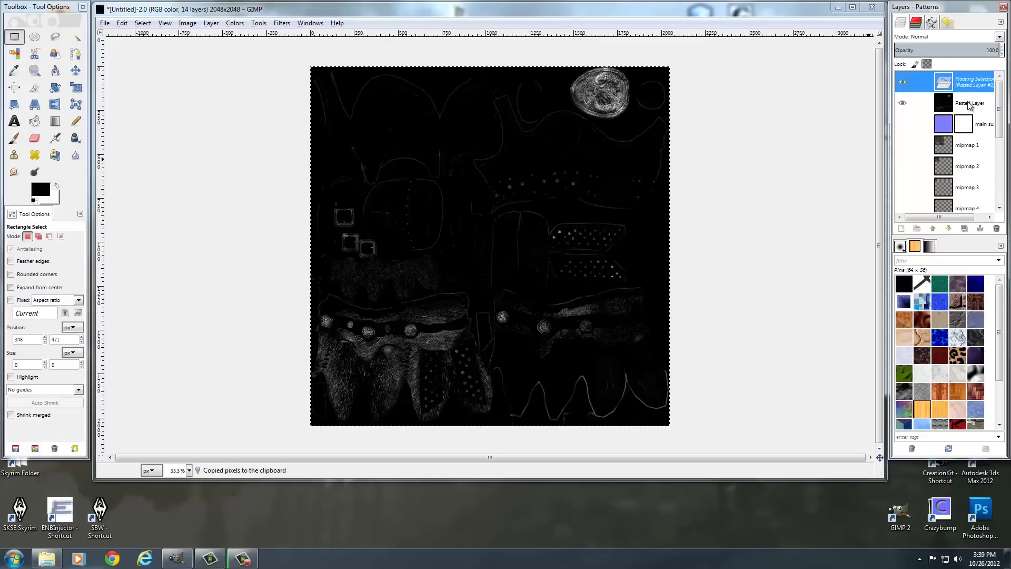
click(980, 228)
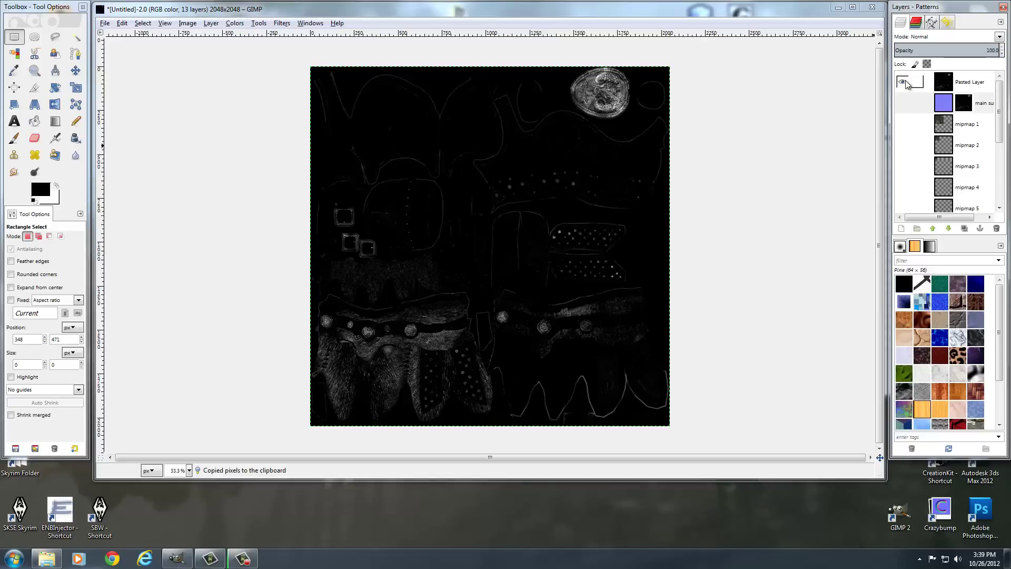
Hide the Pasted Layer so only the masked main surface shows
click(903, 103)
click(903, 81)
right_click(906, 83)
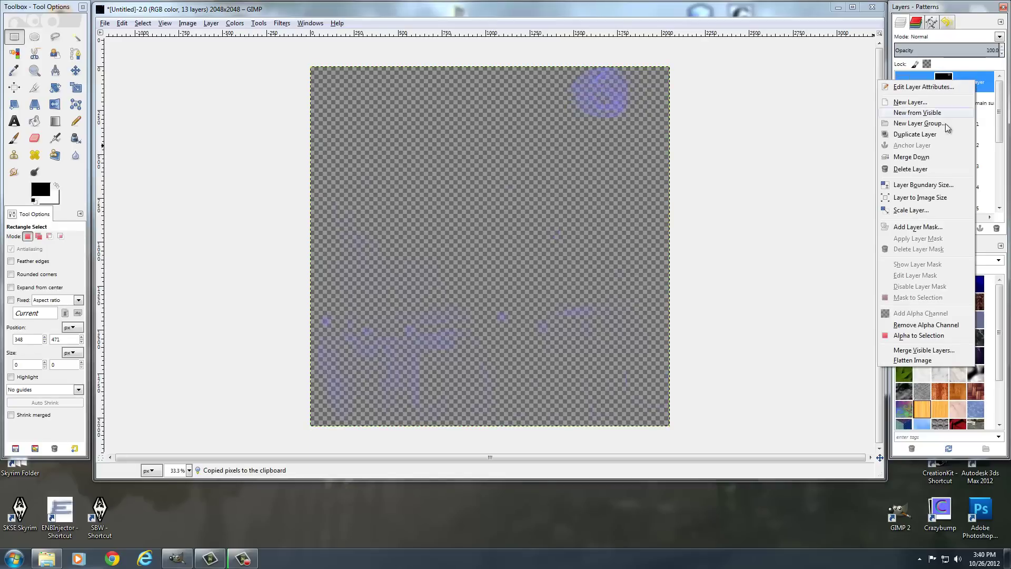
click(726, 213)
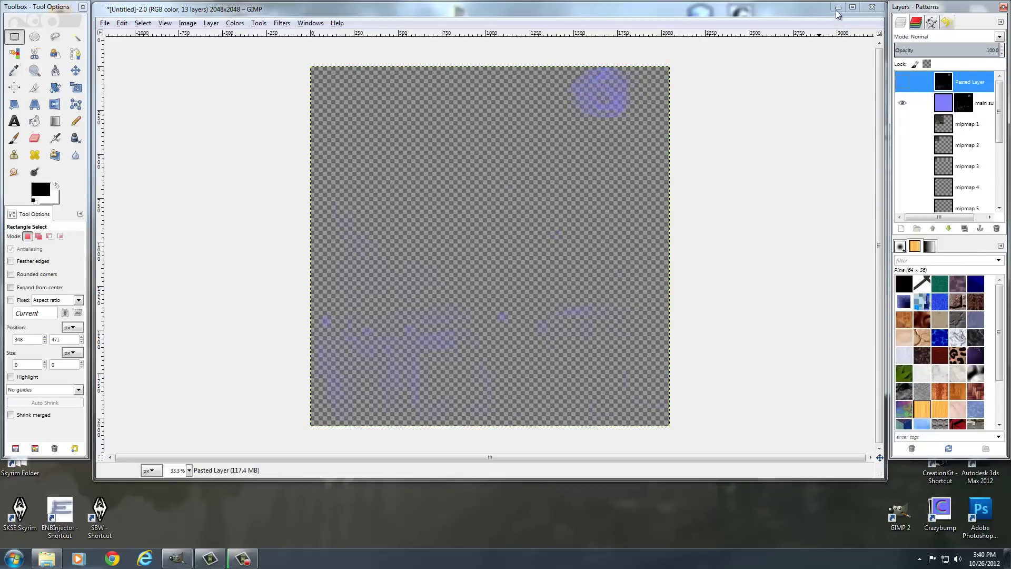
Minimize GIMP to reveal the OoLaLa meshes folder in Explorer
click(837, 8)
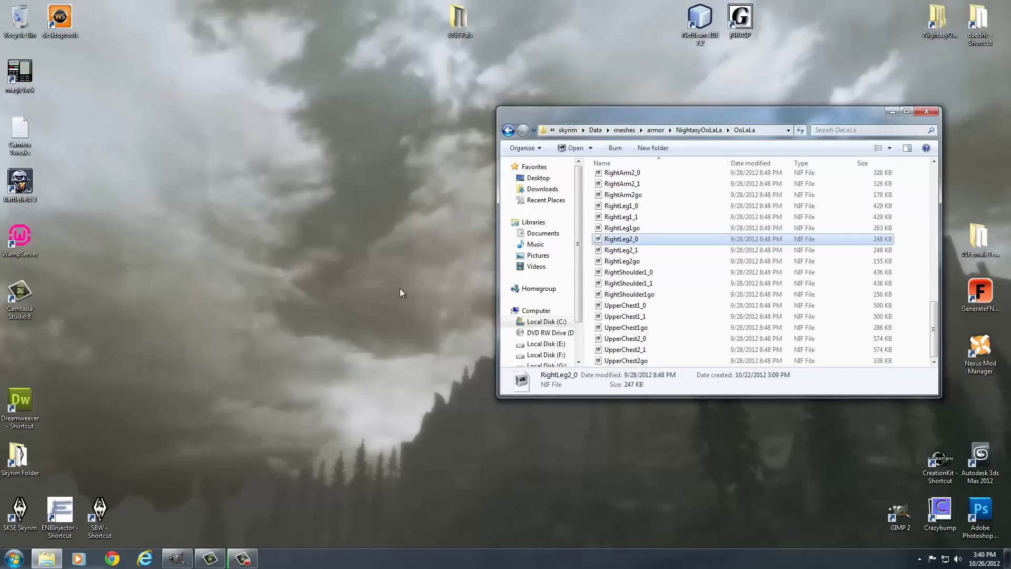